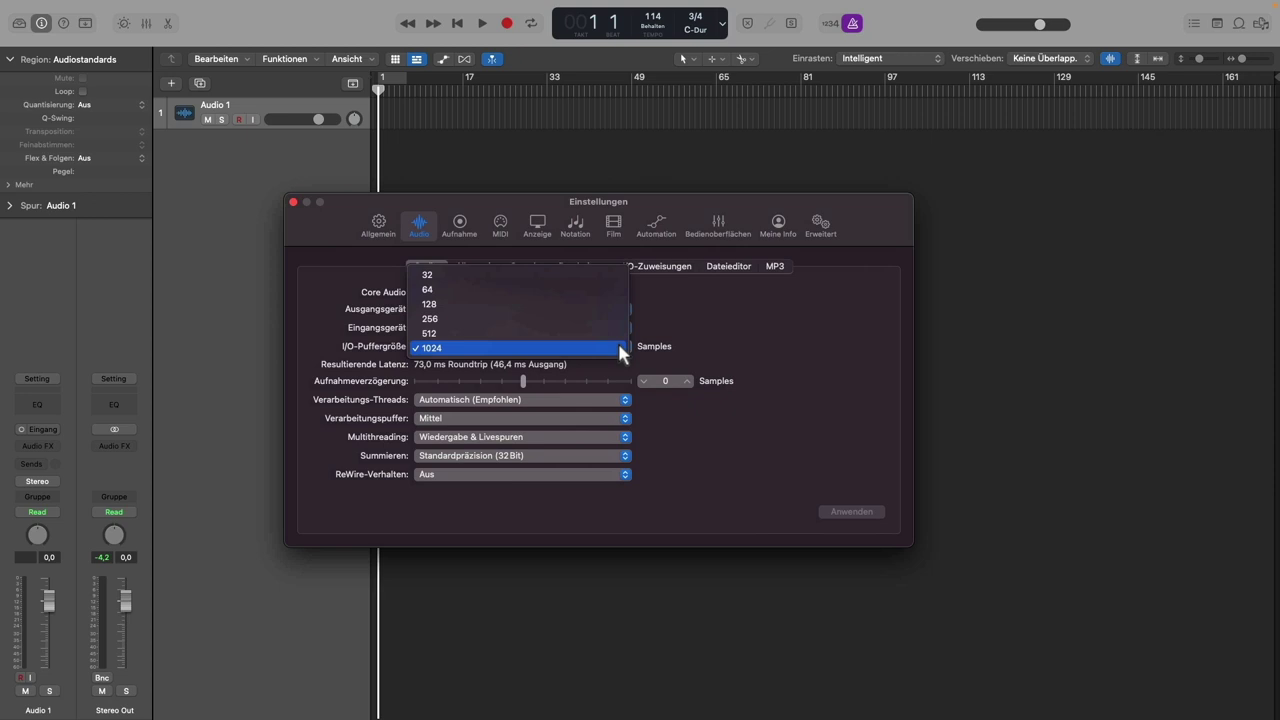
Try an I/O buffer size of 64 samples, set it to 1024 samples, and close the audio settings
left_click(573, 289)
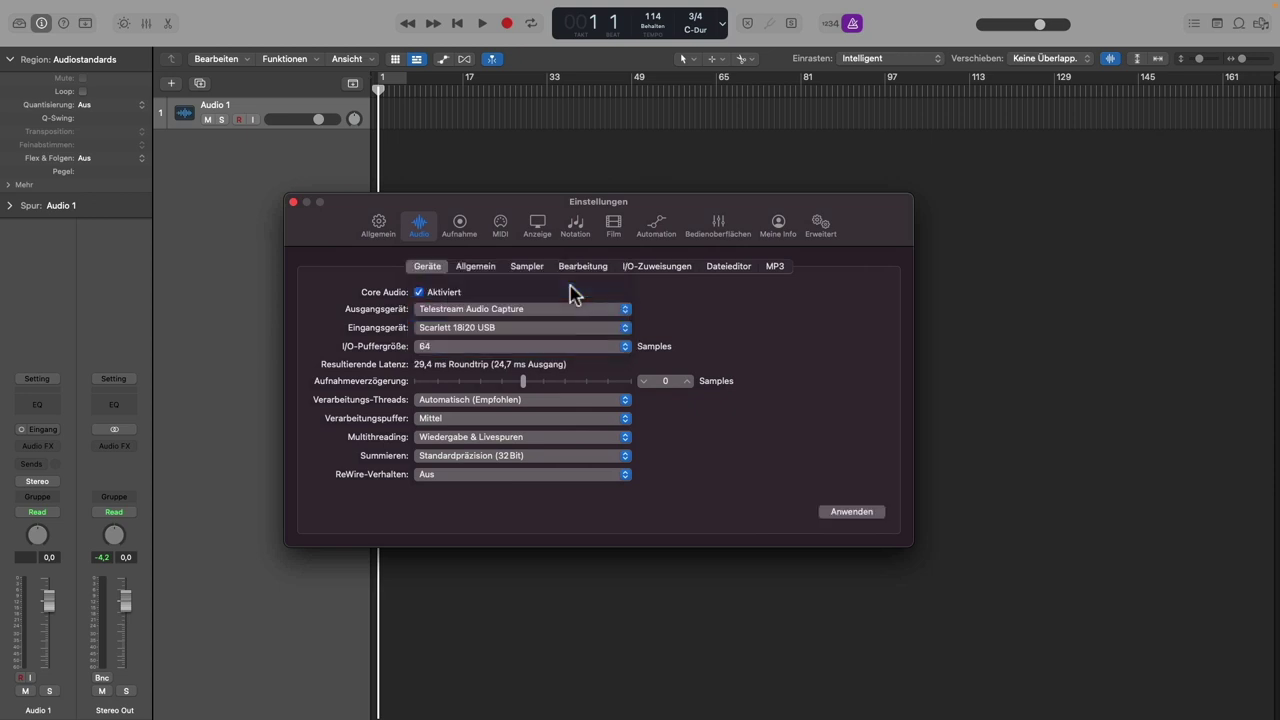
left_click(622, 348)
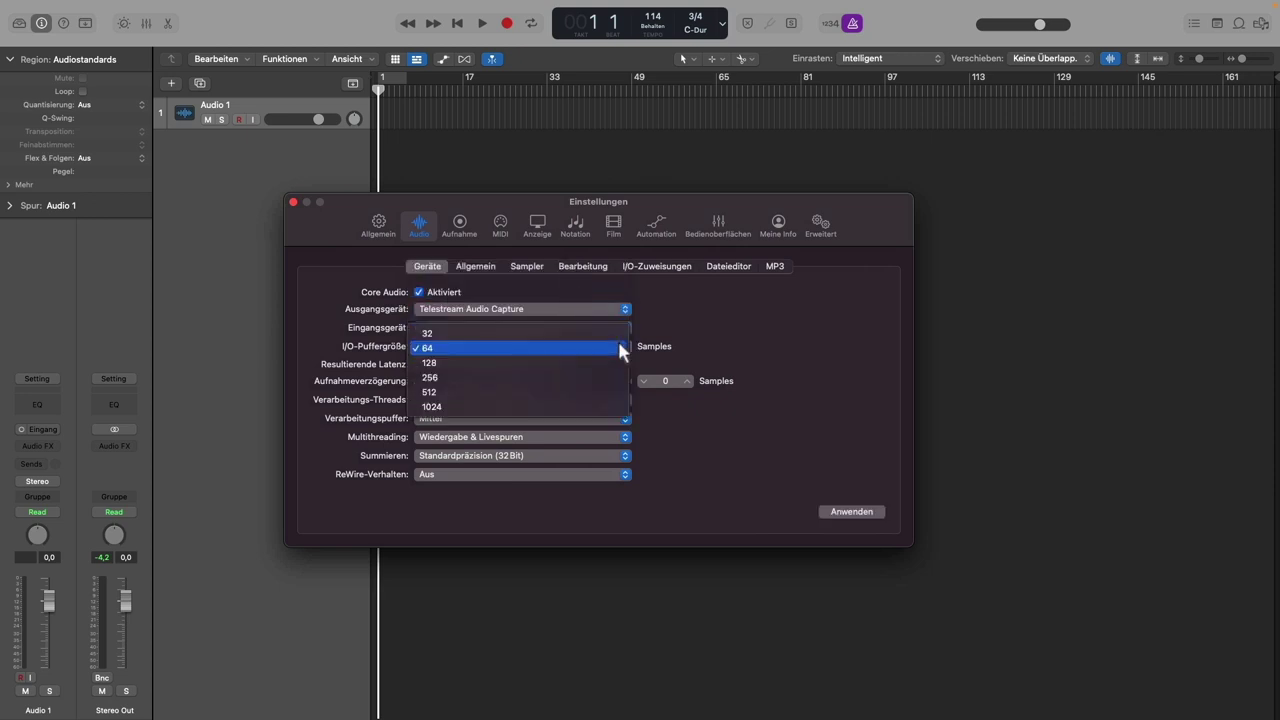
left_click(516, 407)
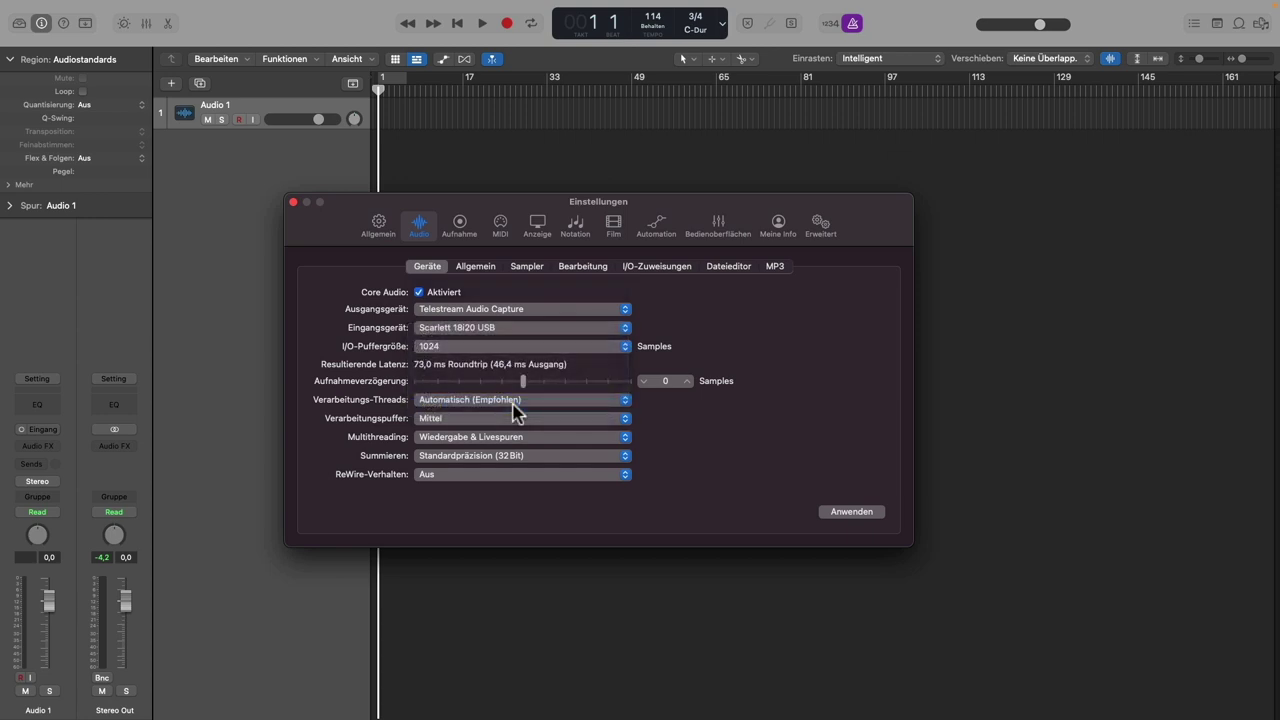
left_click(293, 203)
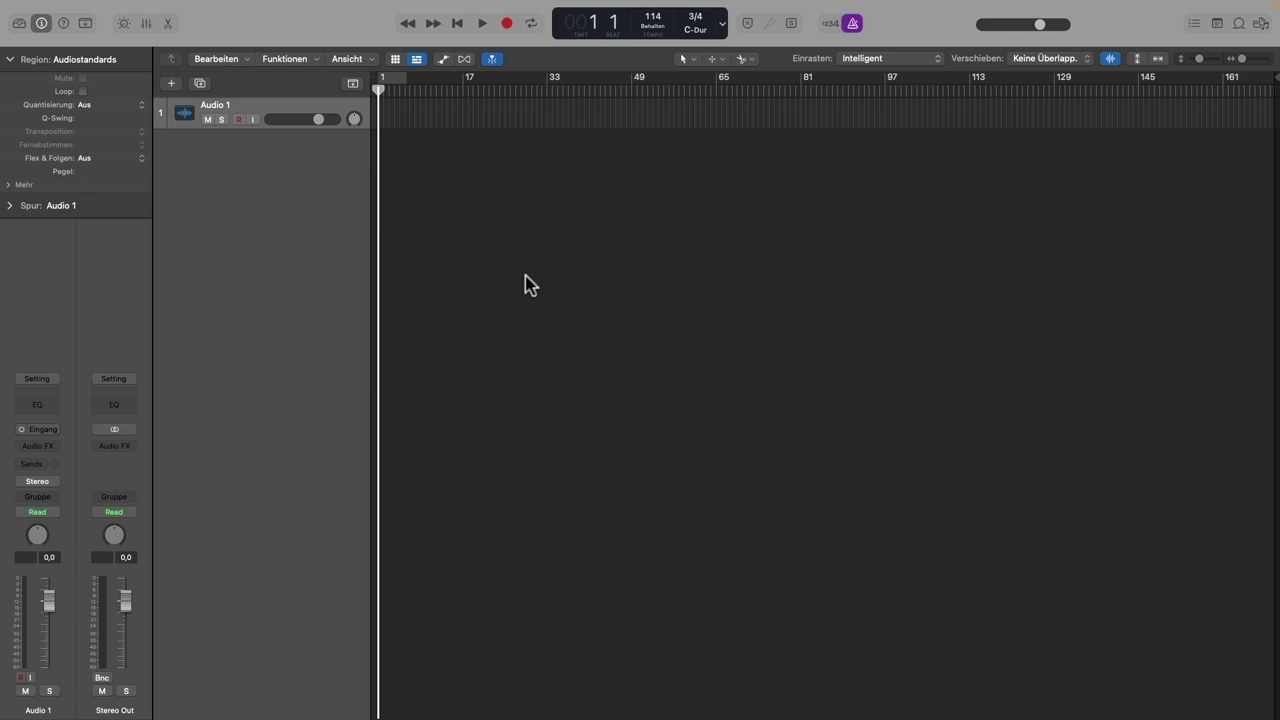
Set the tempo mode to "Behalten – Projekttempo behalten" and import the song's audio files onto new tracks starting at bar 1
left_click(659, 28)
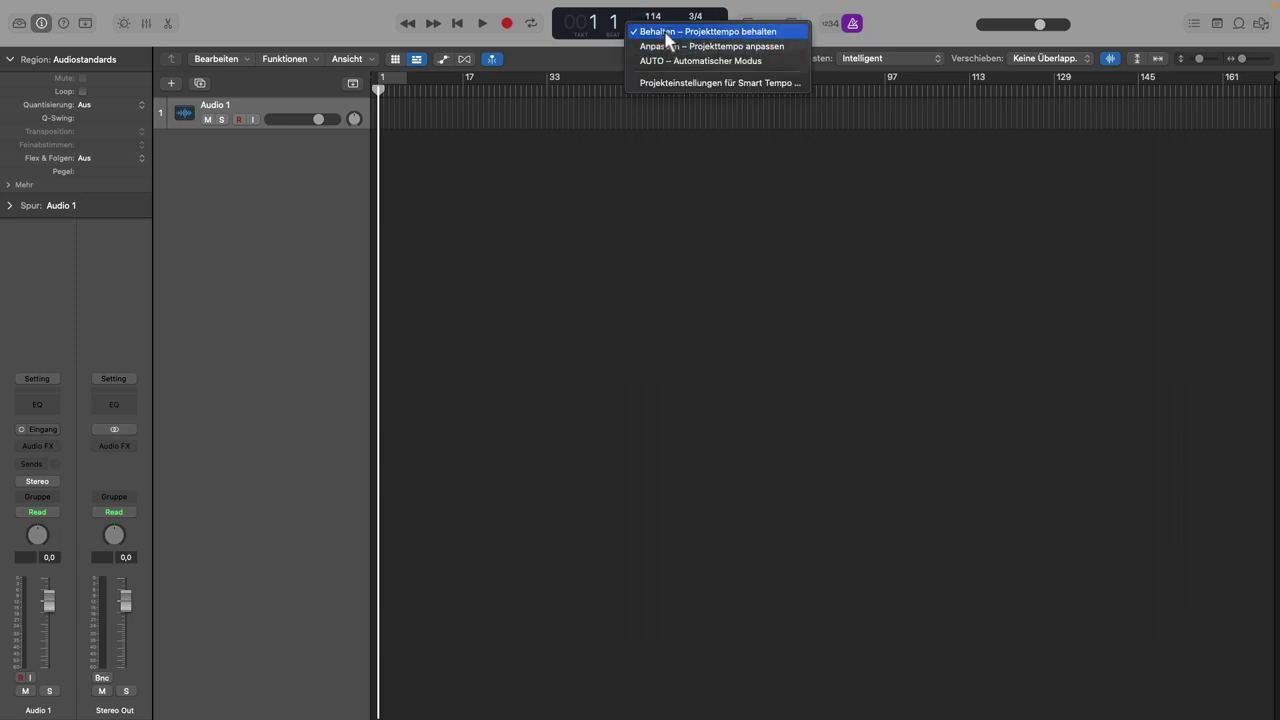
left_click(666, 33)
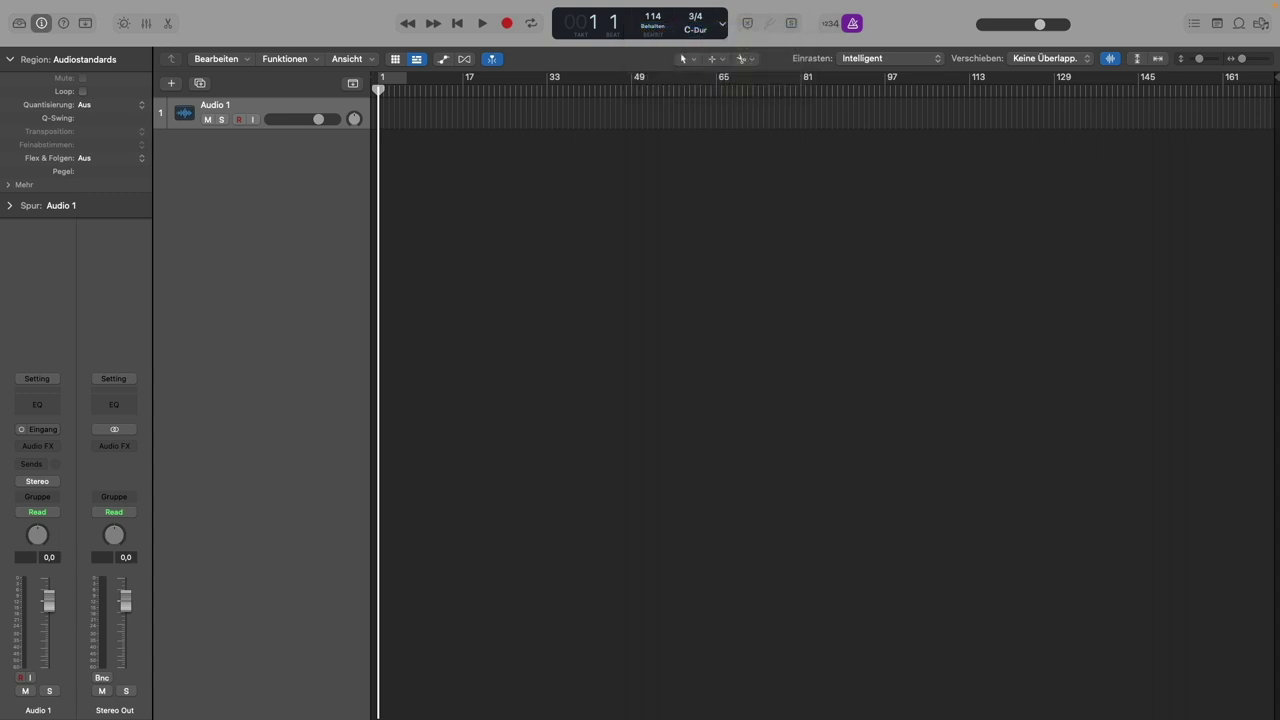
left_click_drag(1279, 150, 378, 147)
left_click(502, 168)
left_click(752, 289)
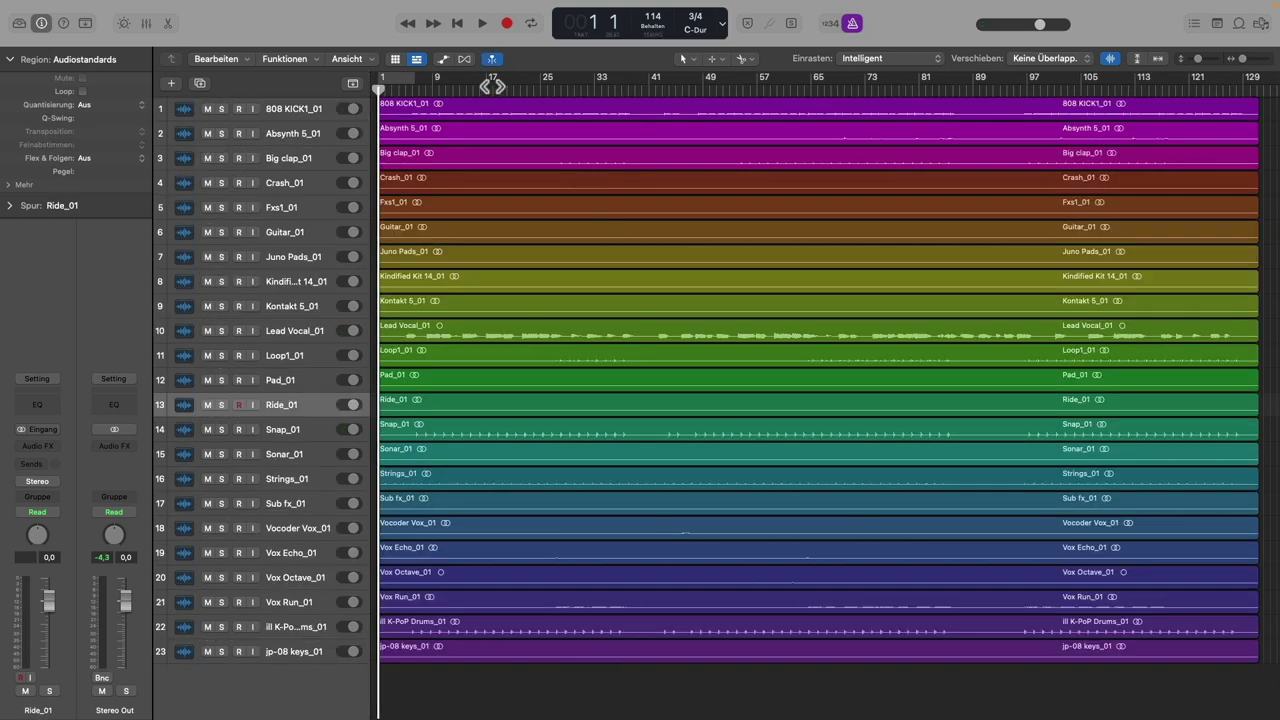
Play the imported song from about bar 17 and stop playback
left_click(489, 80)
key("space")
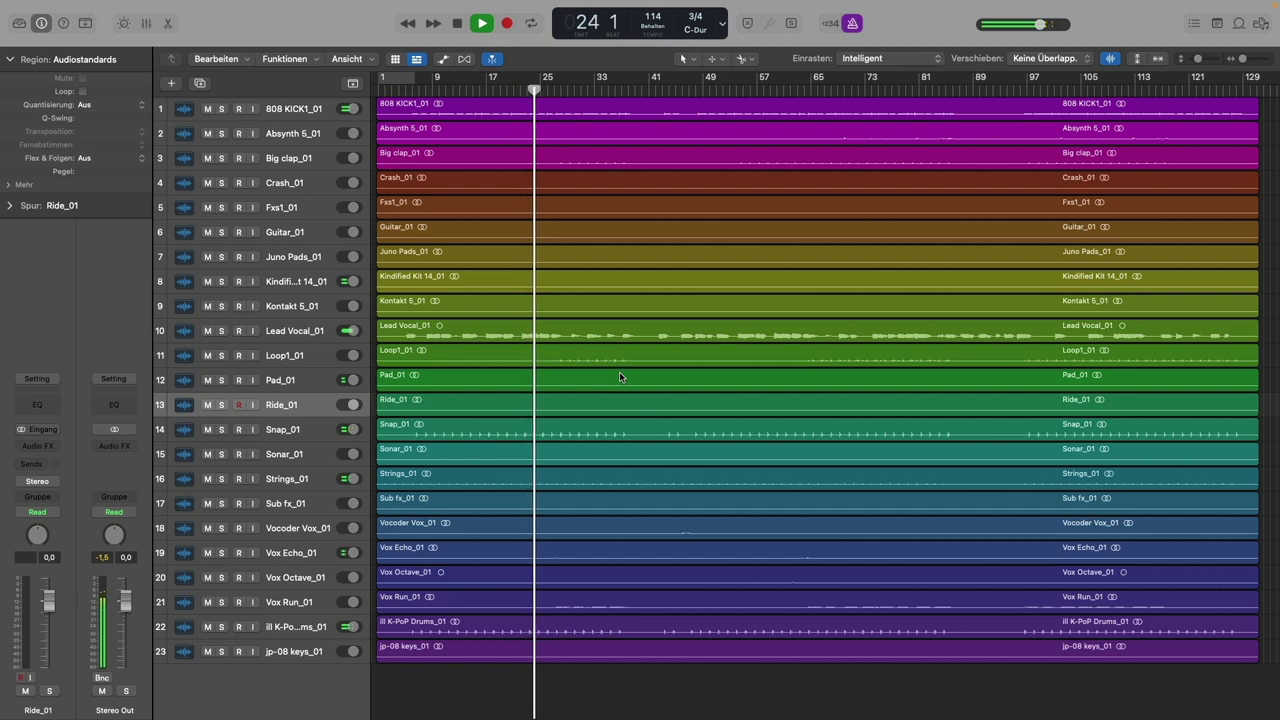
key("space")
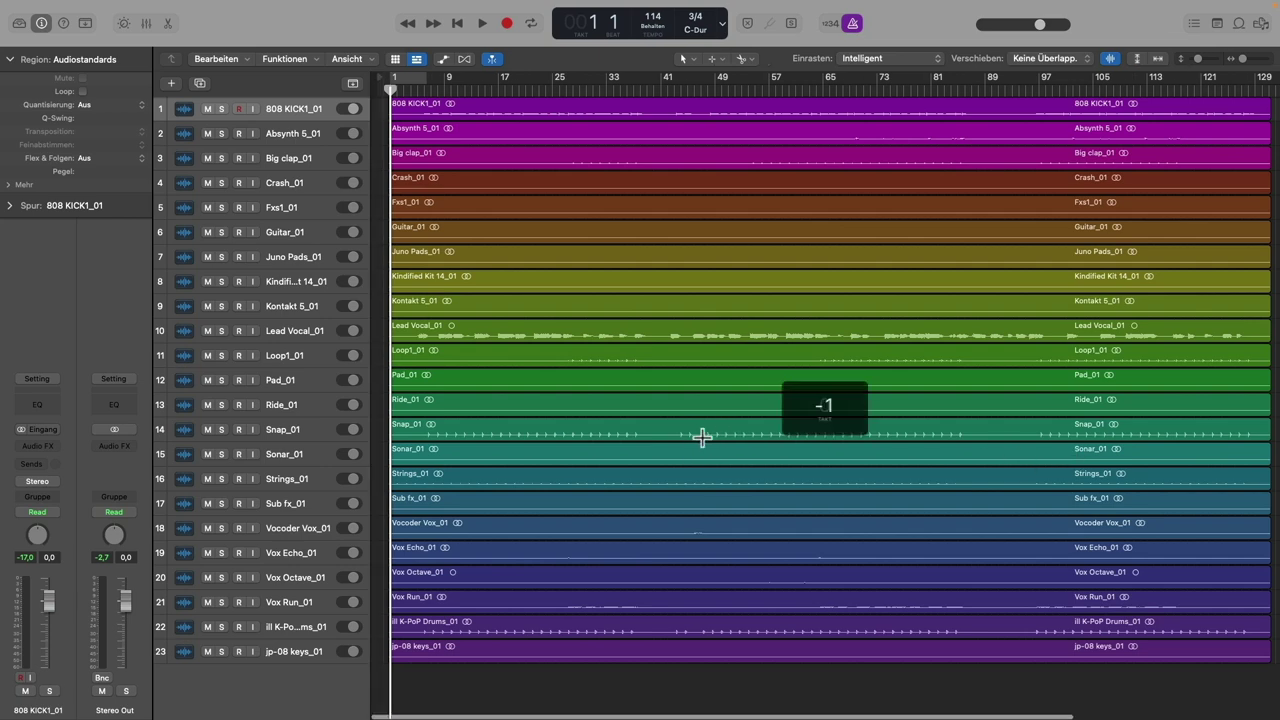
Enlarge the selected track automatically and step through the tracks from 808 KICK1_01 down to Crash_01 and back to Absynth 5_01
left_click(296, 110)
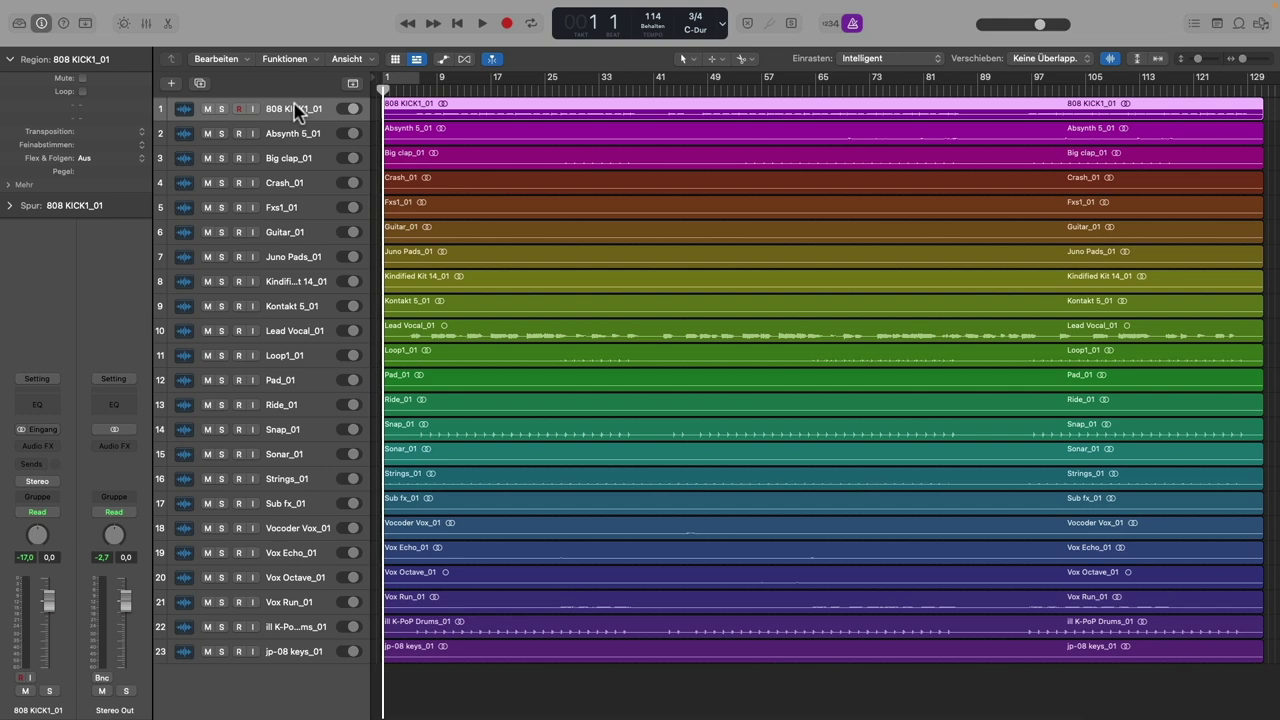
key("ctrl+z")
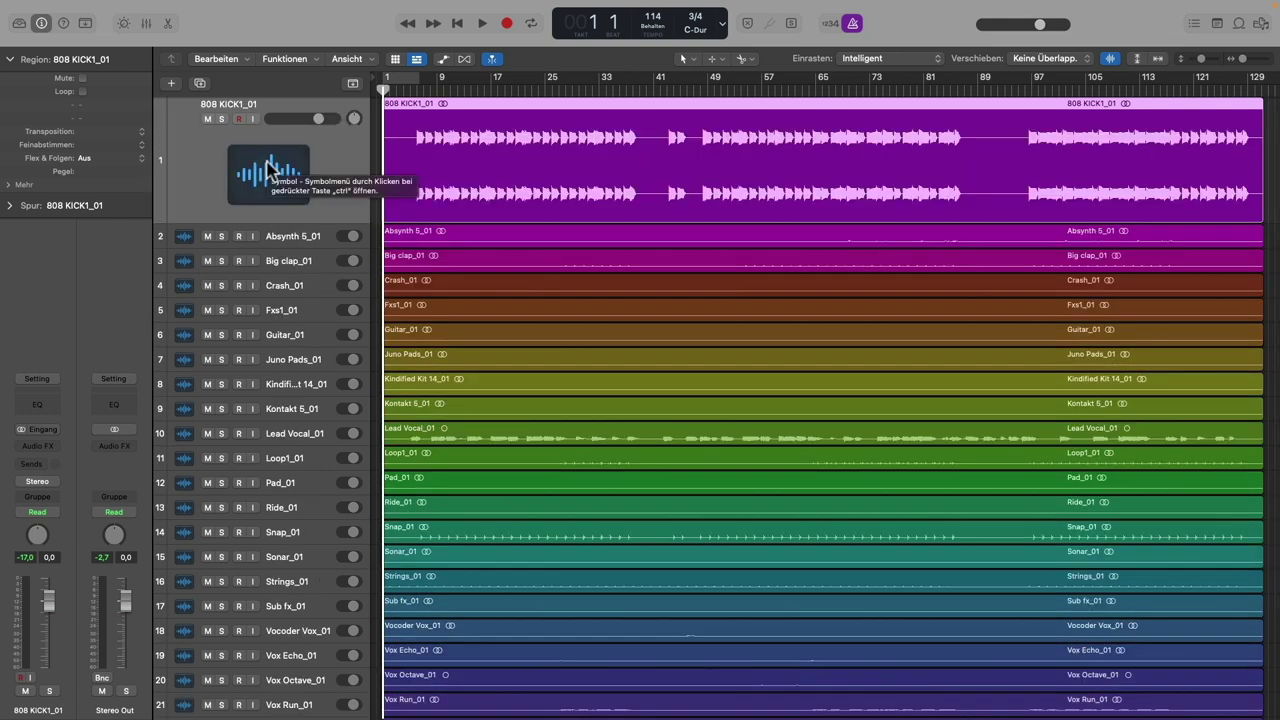
key("Down")
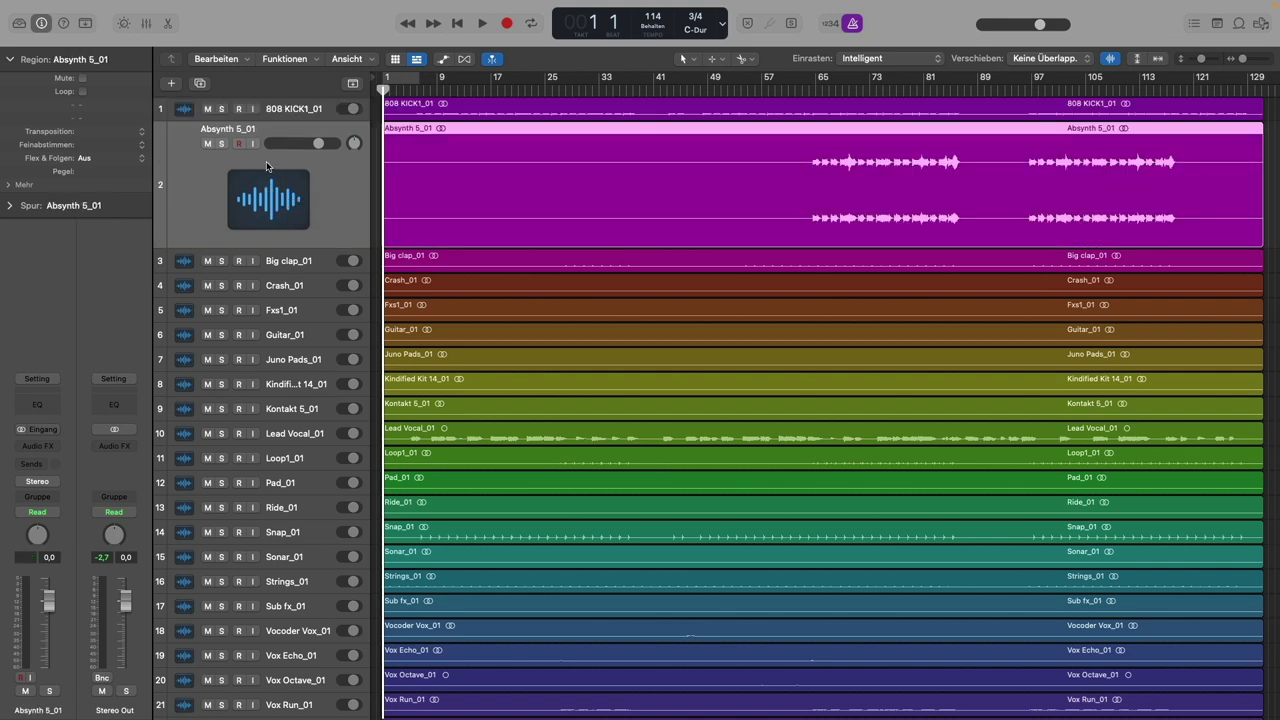
key("Down")
key("Down")
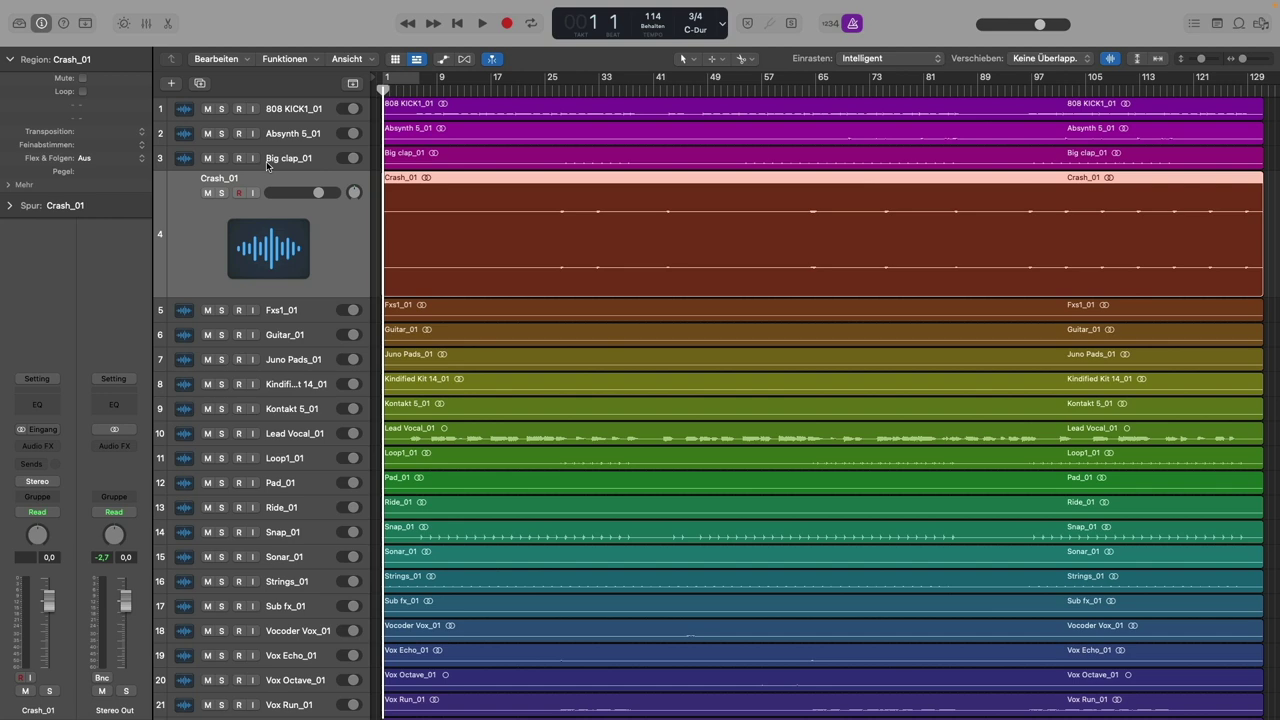
key("Up")
key("Up")
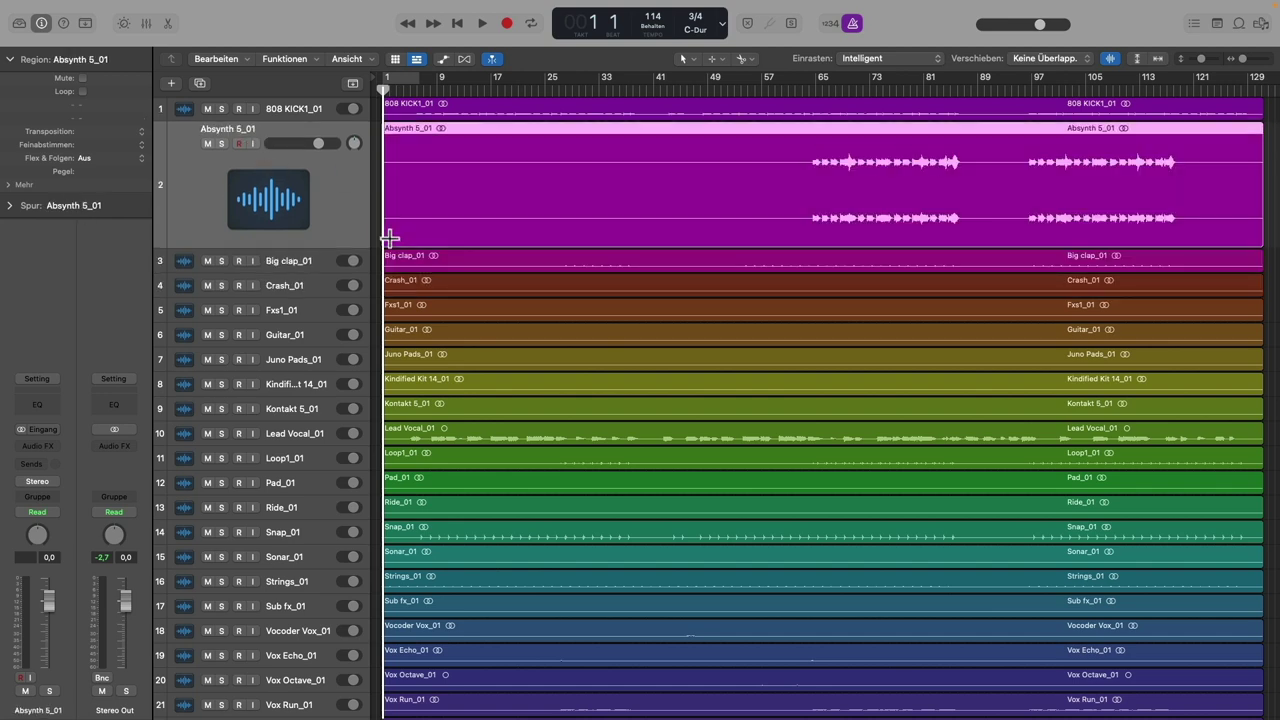
Trim the silence from the Absynth 5_01 region so it runs from about bar 63 to about bar 118
left_click_drag(389, 238, 807, 237)
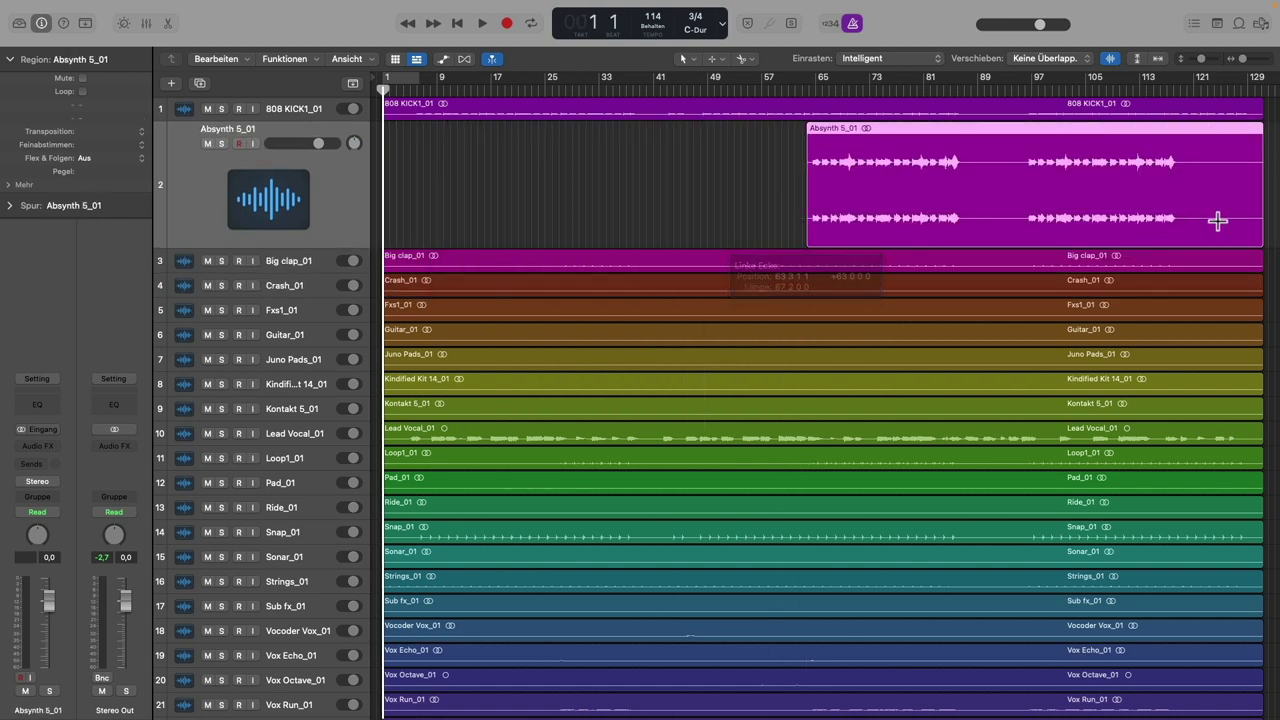
left_click_drag(1260, 243, 1181, 243)
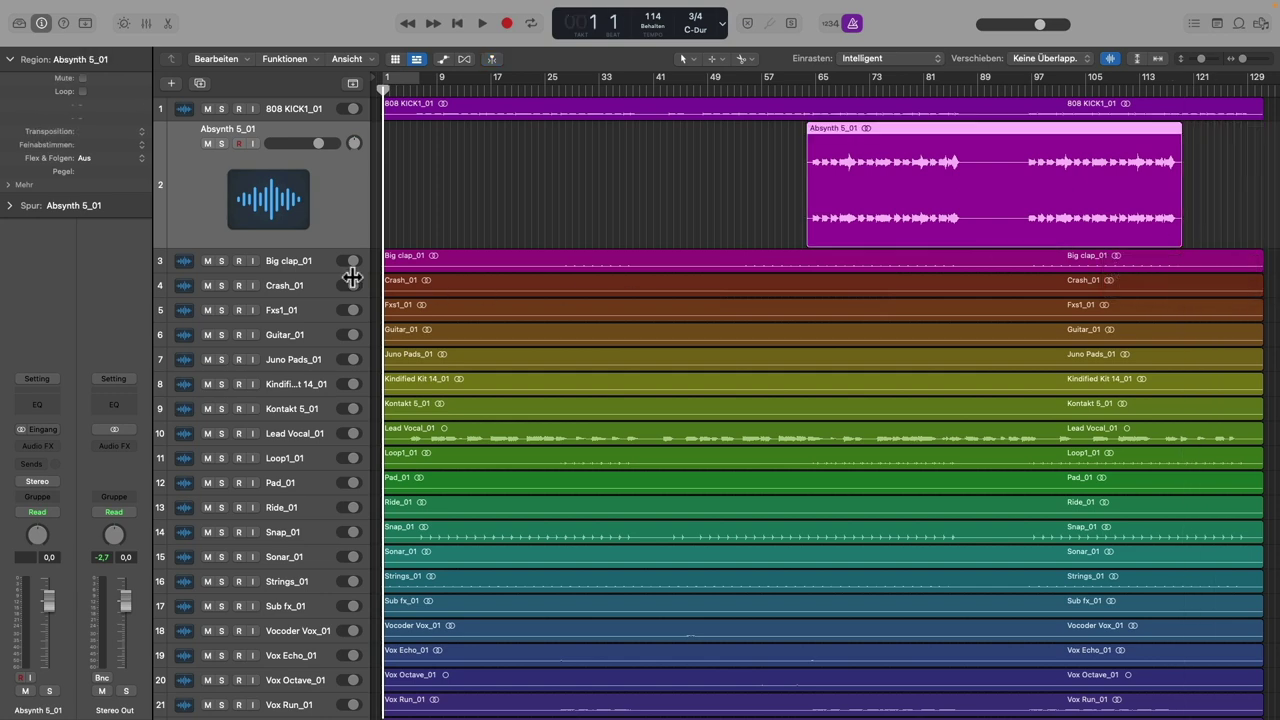
left_click(302, 268)
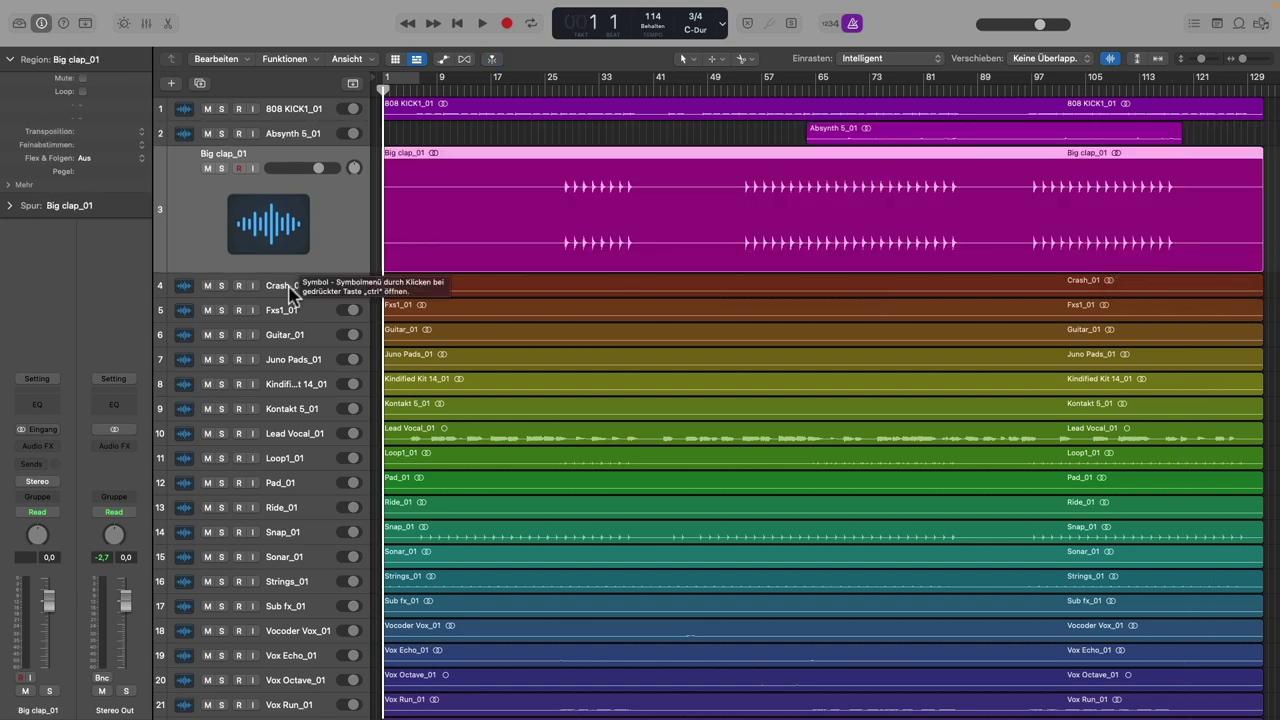
left_click(280, 287)
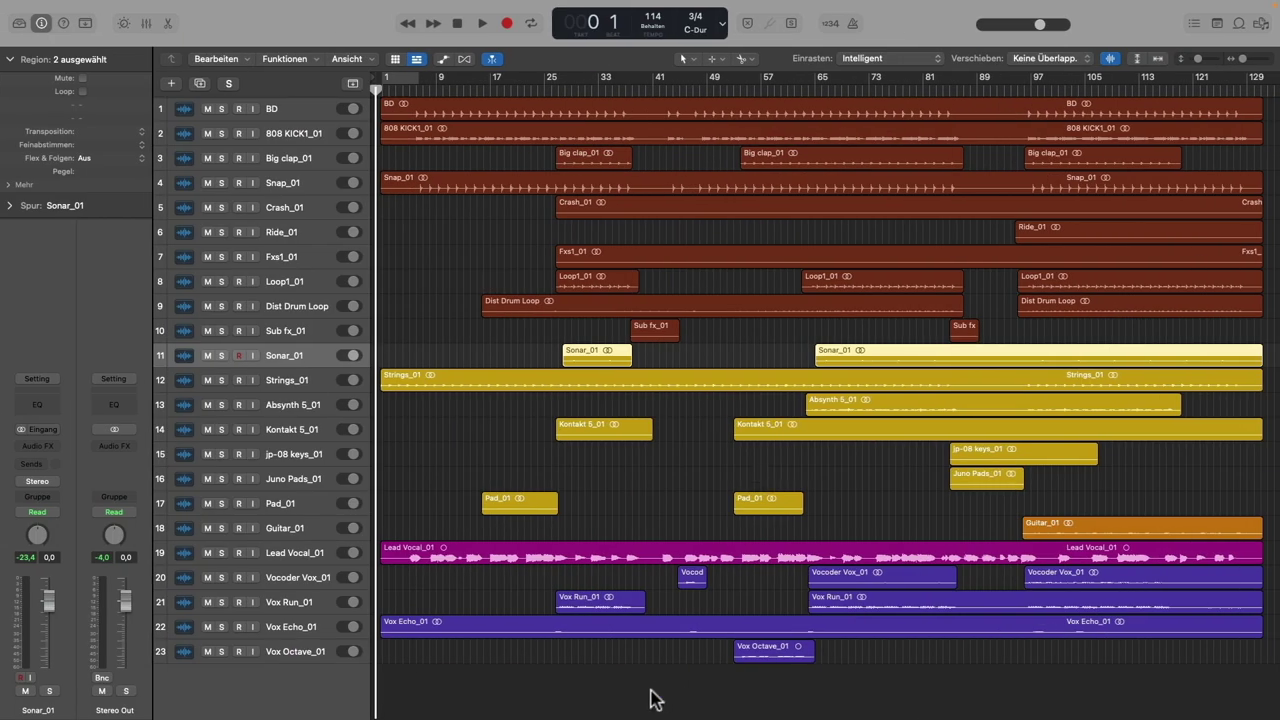
left_click(650, 698)
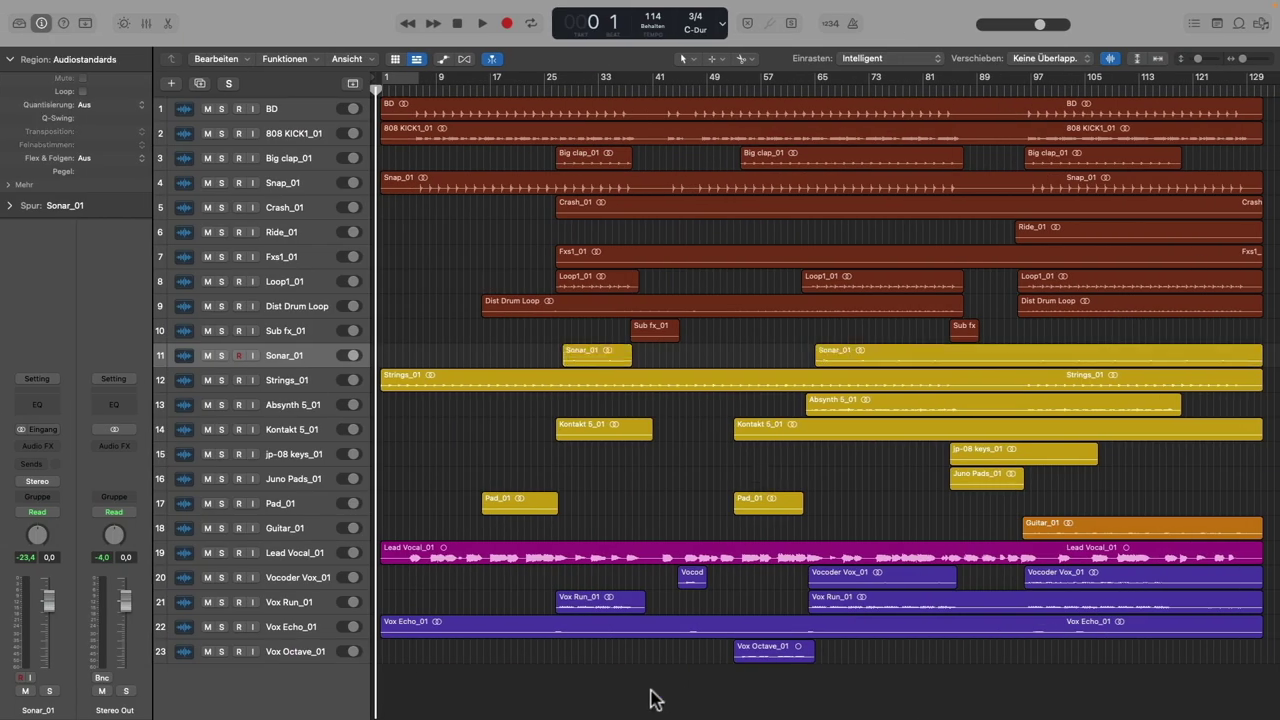
left_click(290, 112)
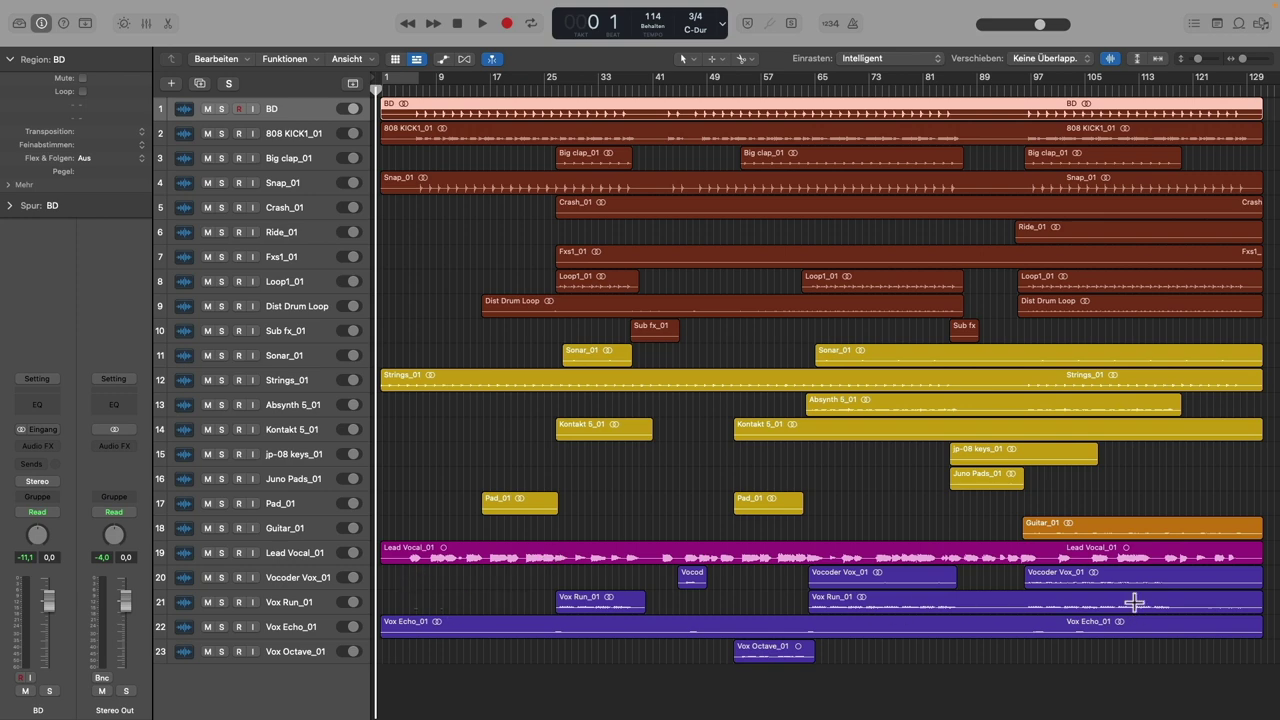
left_click(606, 471)
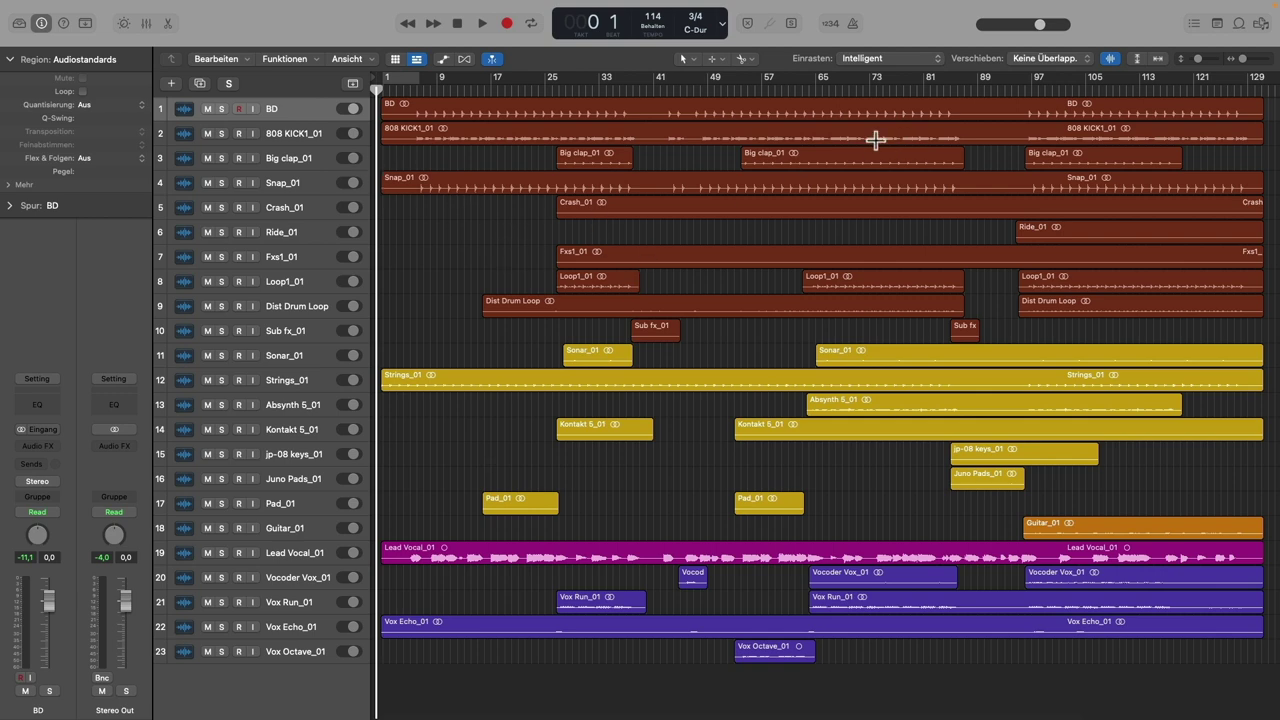
scroll(835, 93, "right", 3)
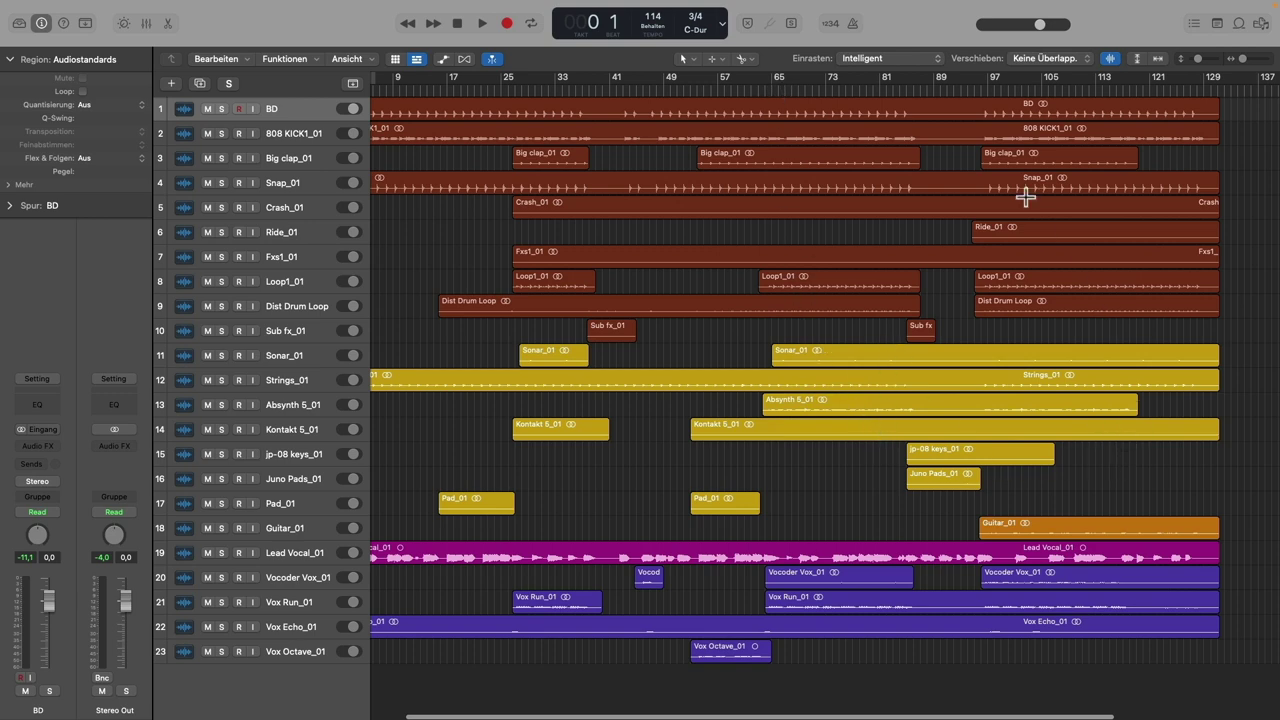
scroll(957, 500, "left", 3)
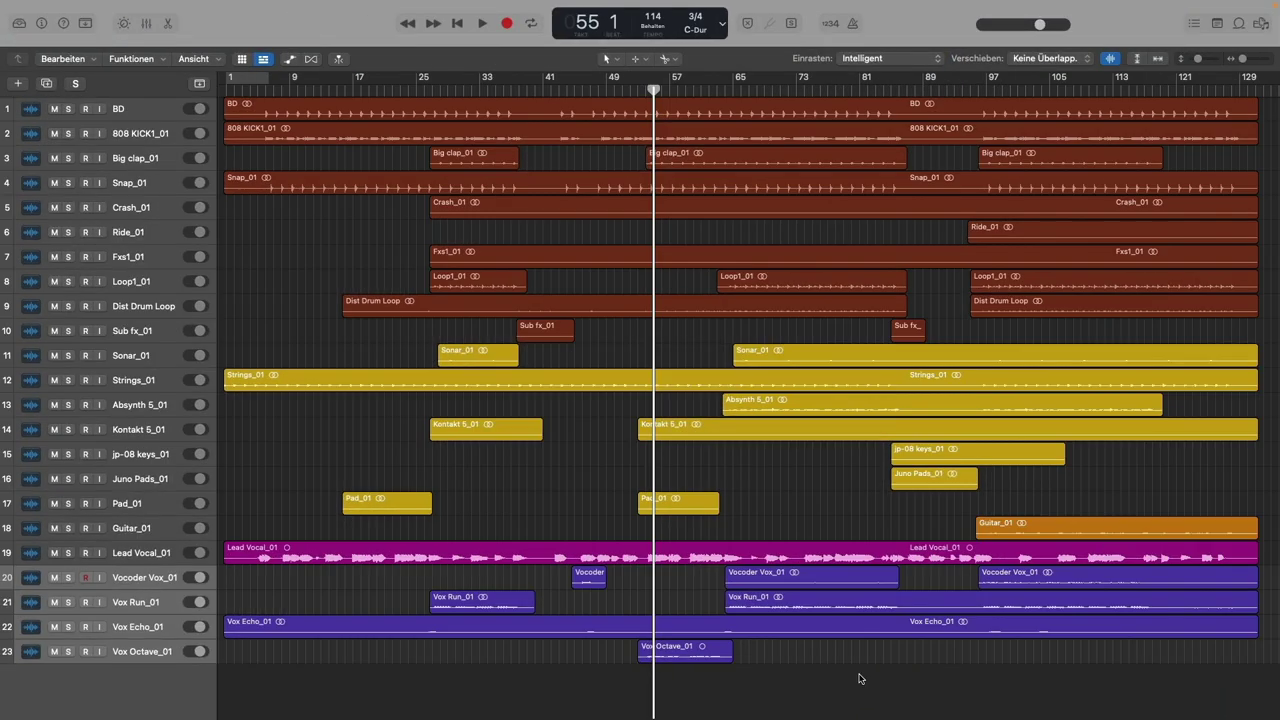
Open the mixer below the arrangement, showing the channel strips of all tracks
left_click(757, 550)
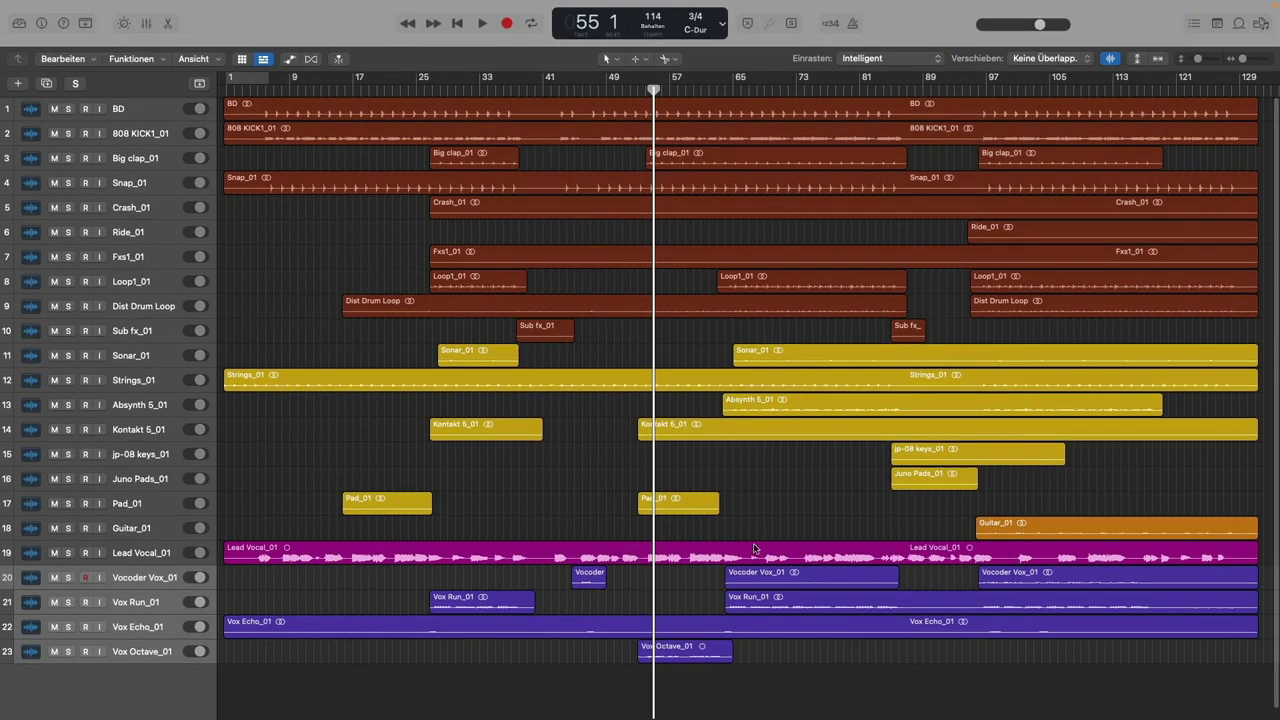
key("x")
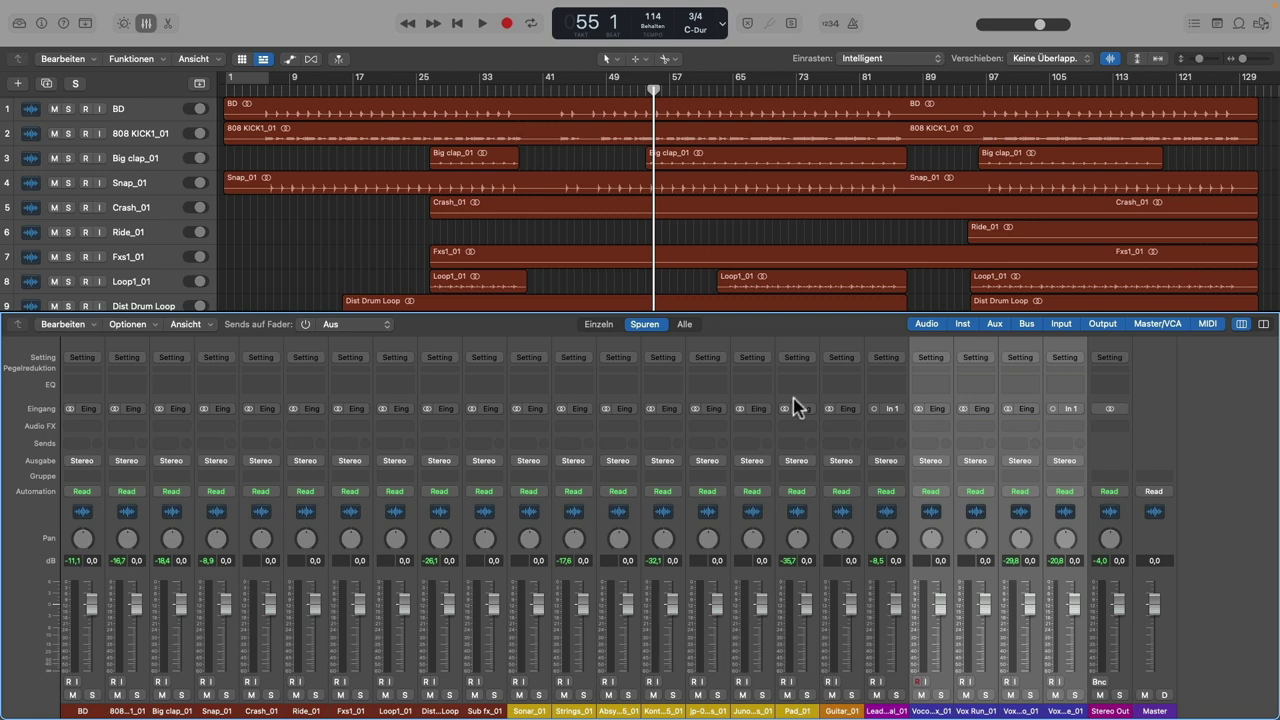
scroll(810, 262, "down", 10)
scroll(808, 260, "up", 8)
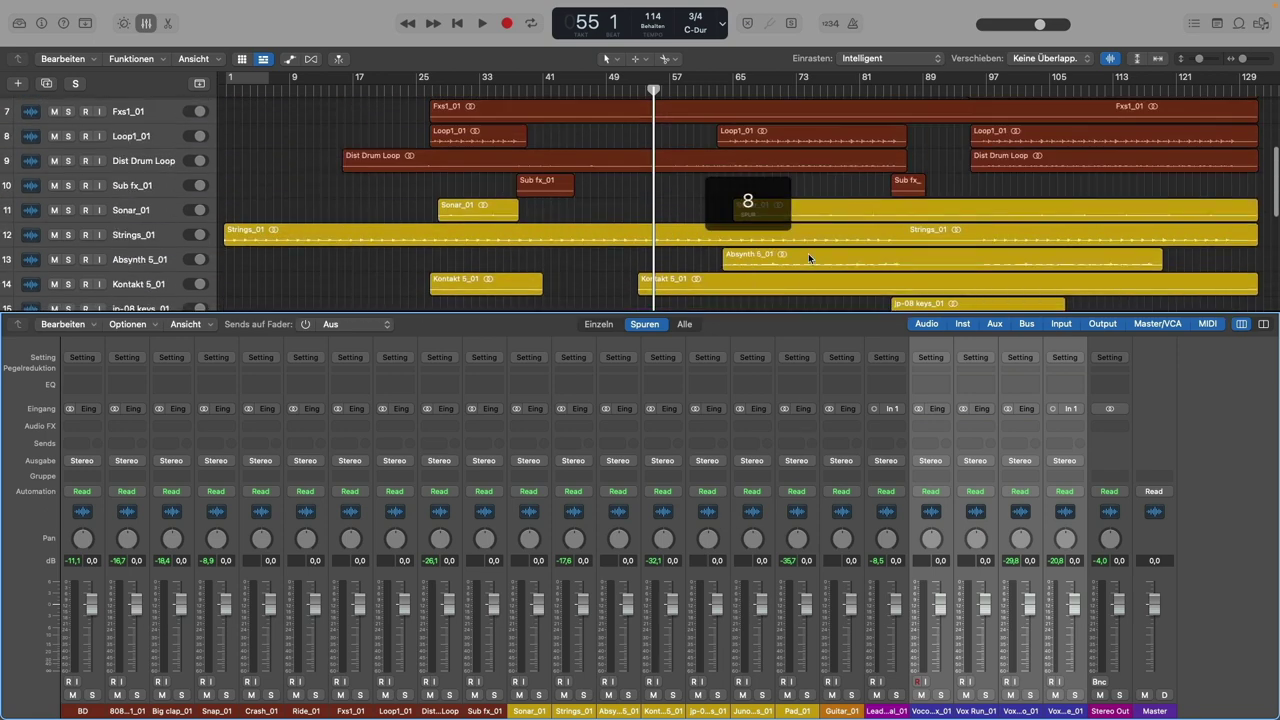
Place the playhead at bar 95 and play the section to check the channel levels in the mixer
left_click(980, 91)
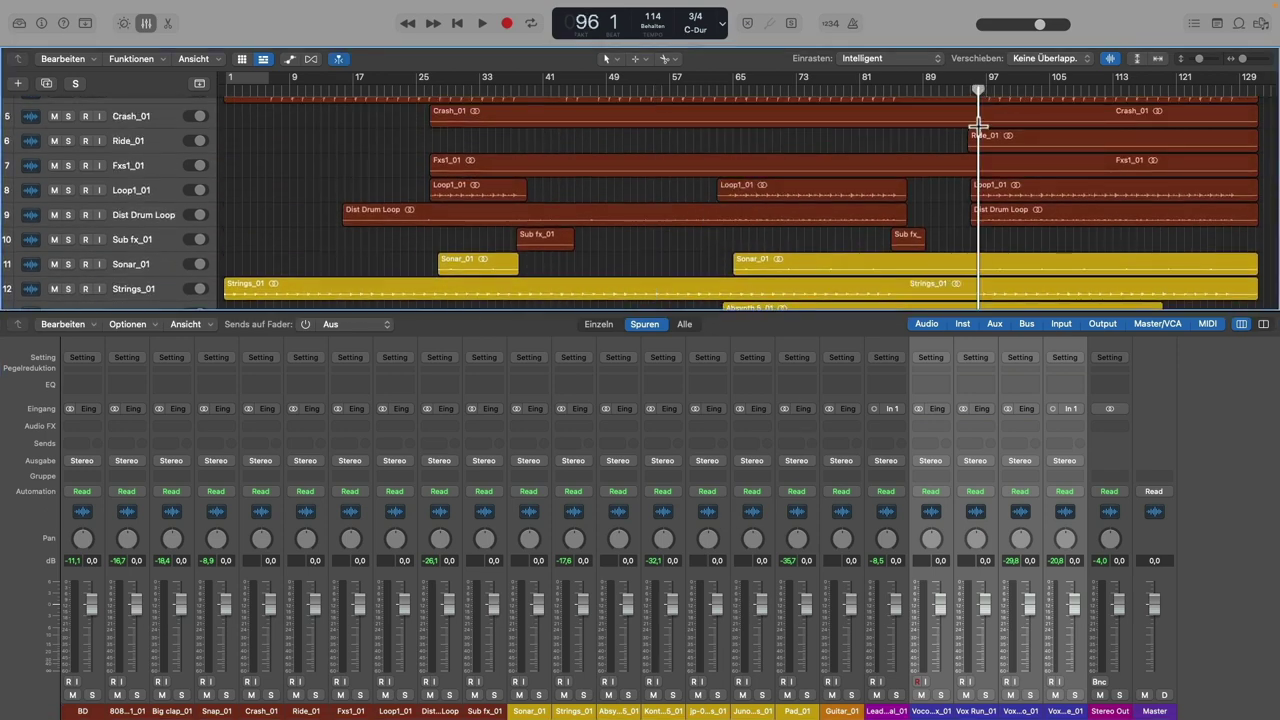
scroll(950, 92, "right", 2)
left_click_drag(937, 91, 930, 91)
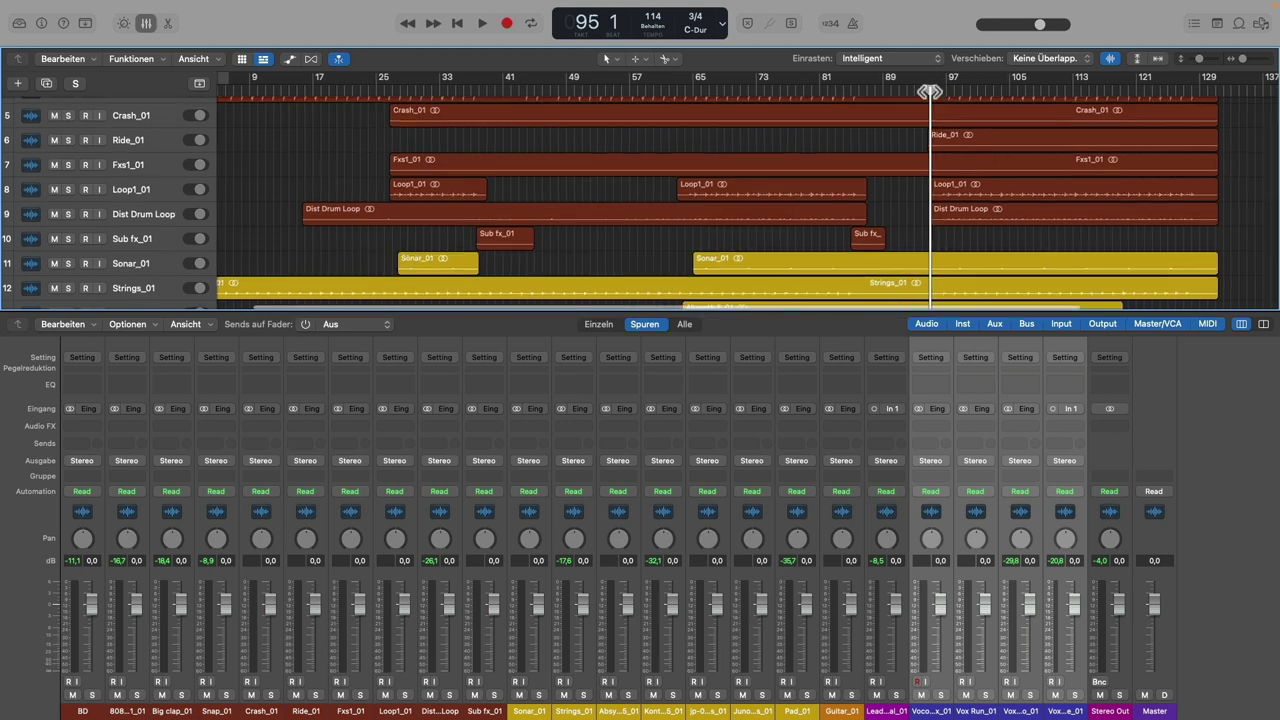
key("space")
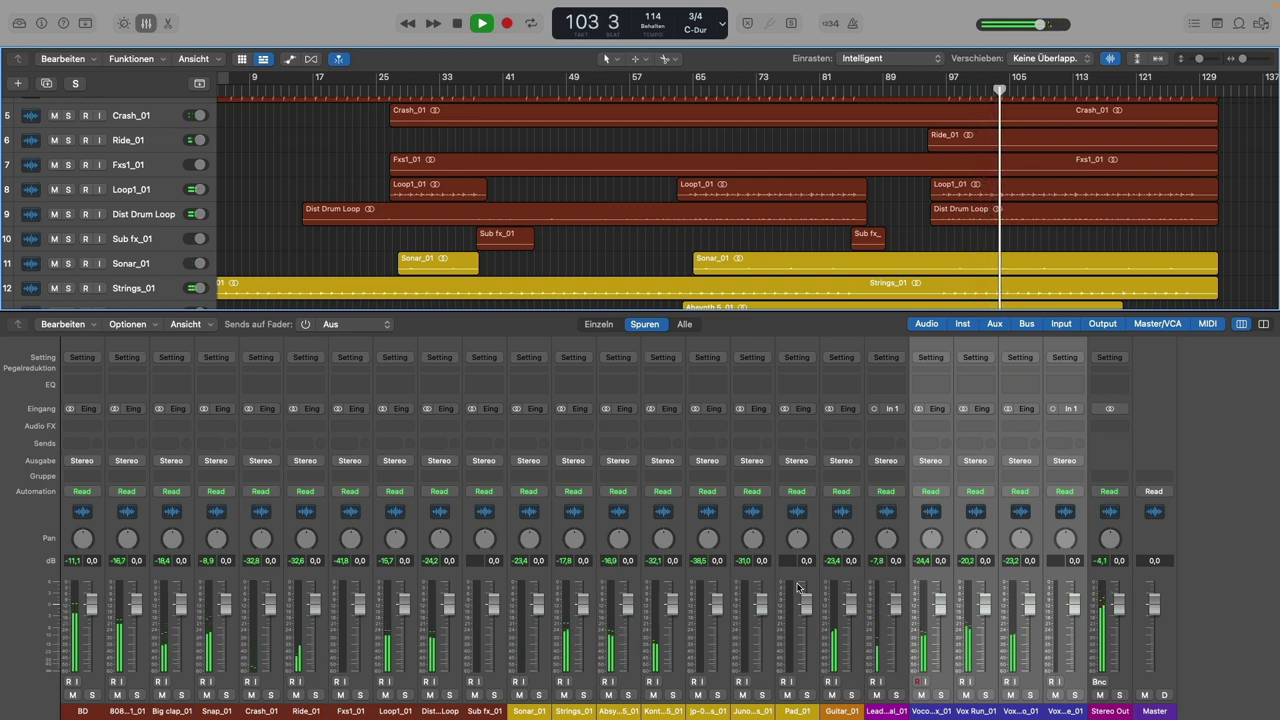
key("space")
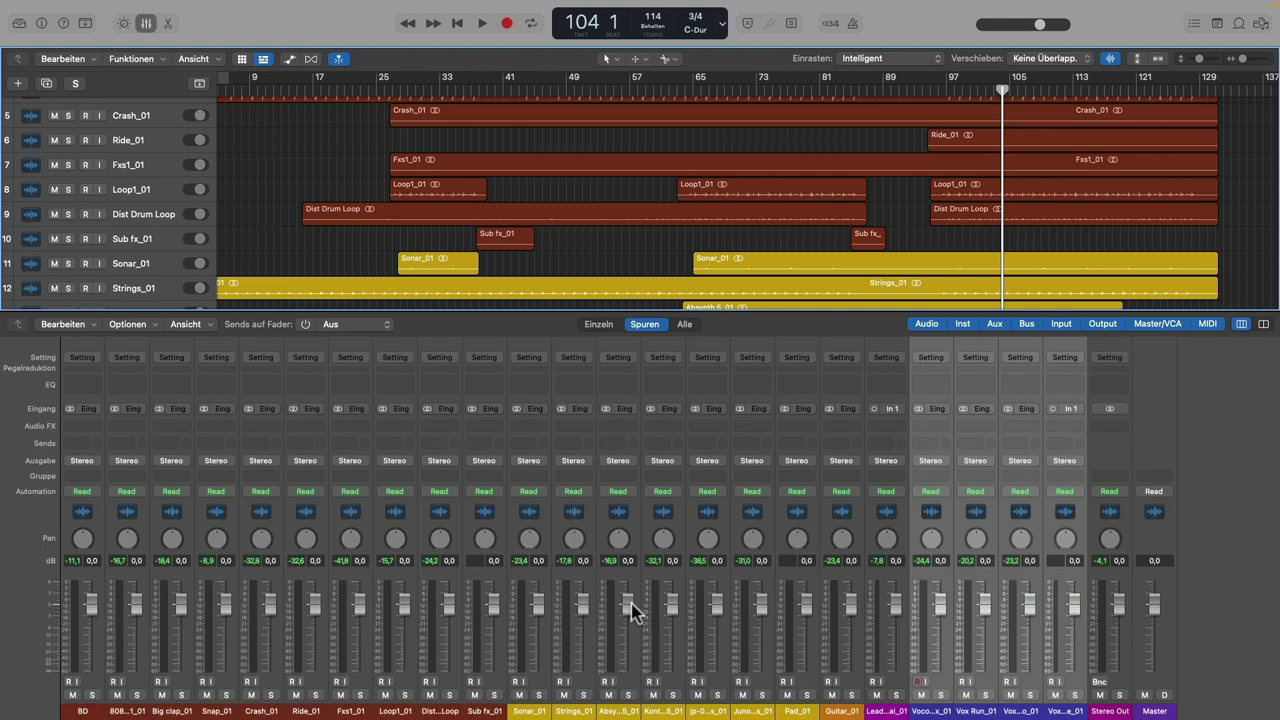
Show the inspector and set the Lead Vocal_01 region's gain to -3 dB
left_click(380, 487)
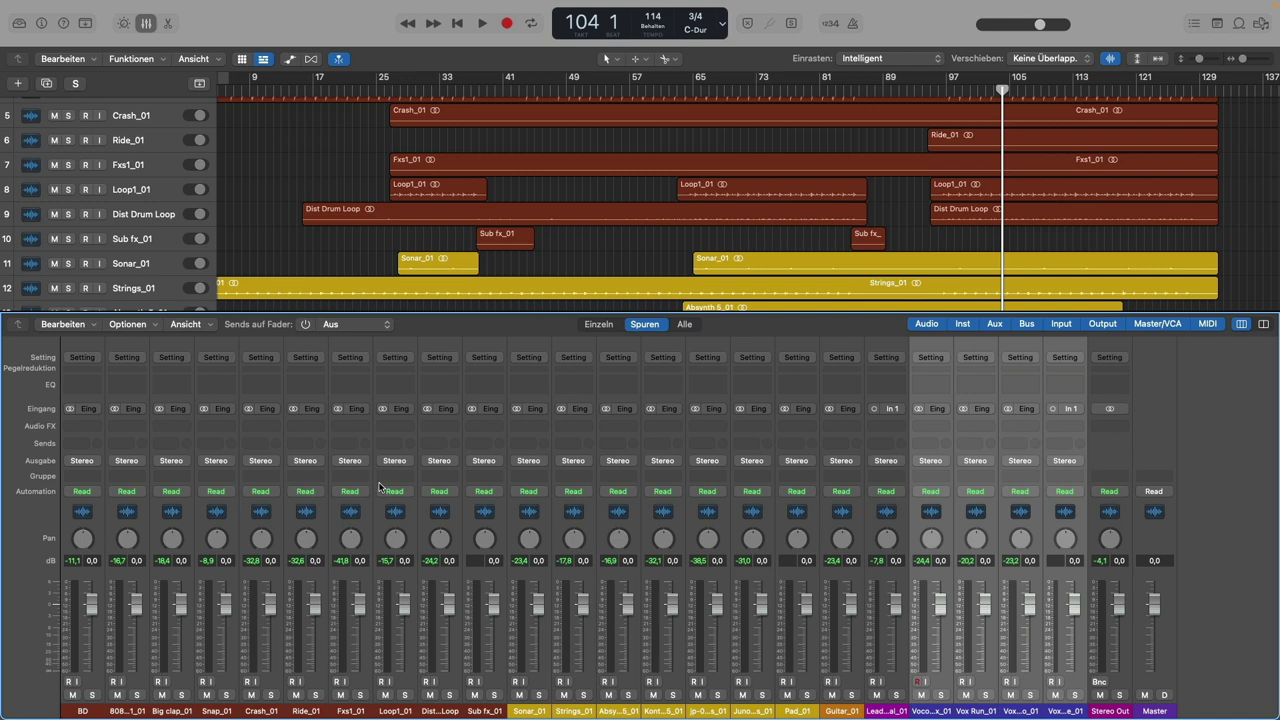
key("i")
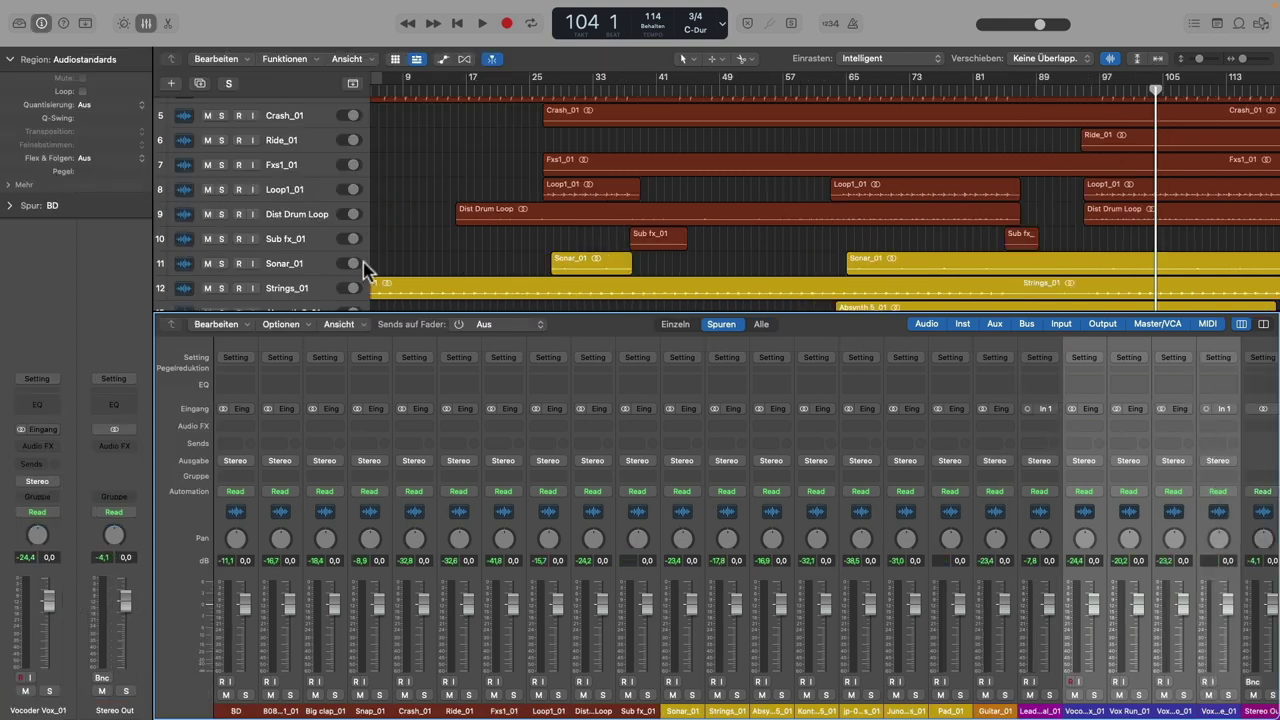
scroll(366, 263, "down", 10)
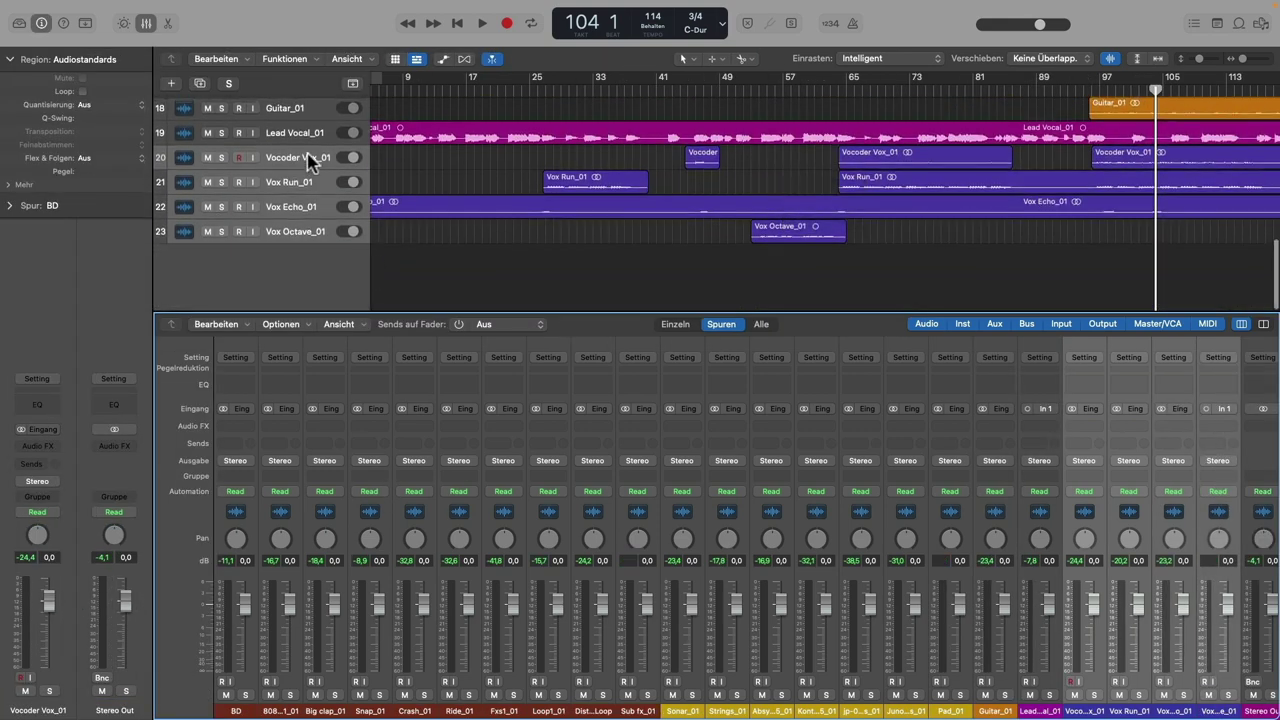
left_click(300, 133)
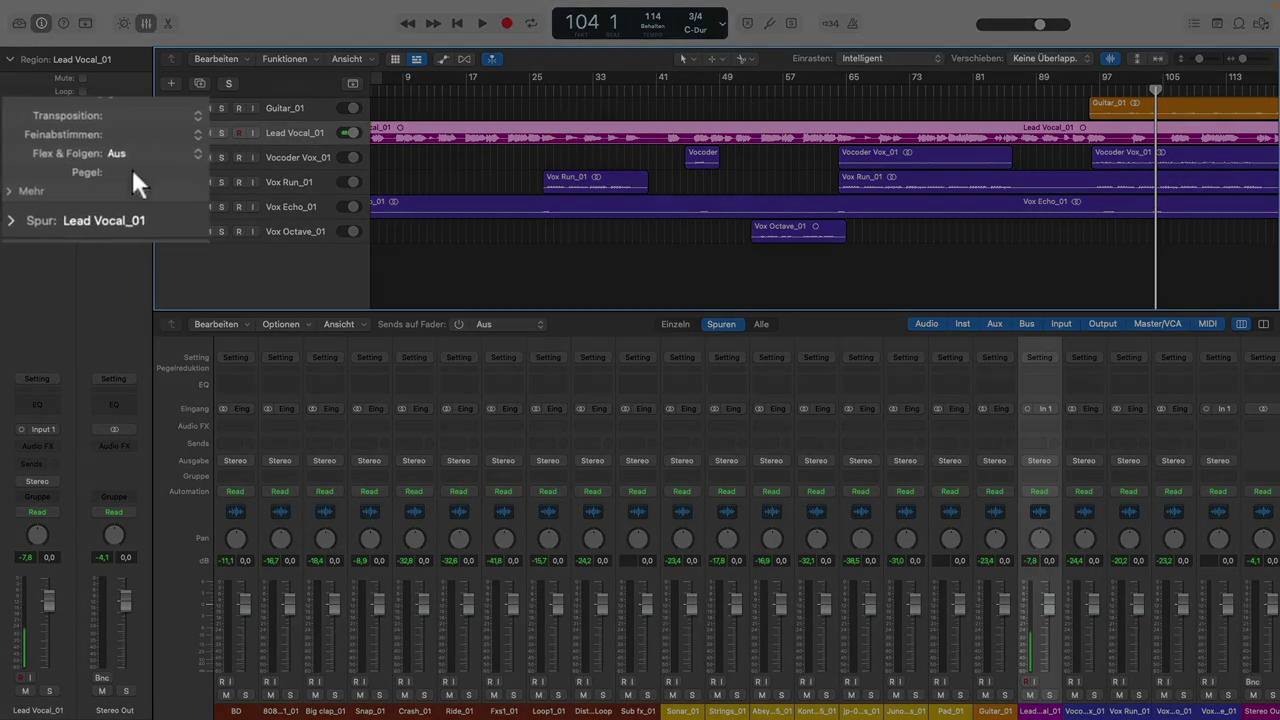
double_click(140, 172)
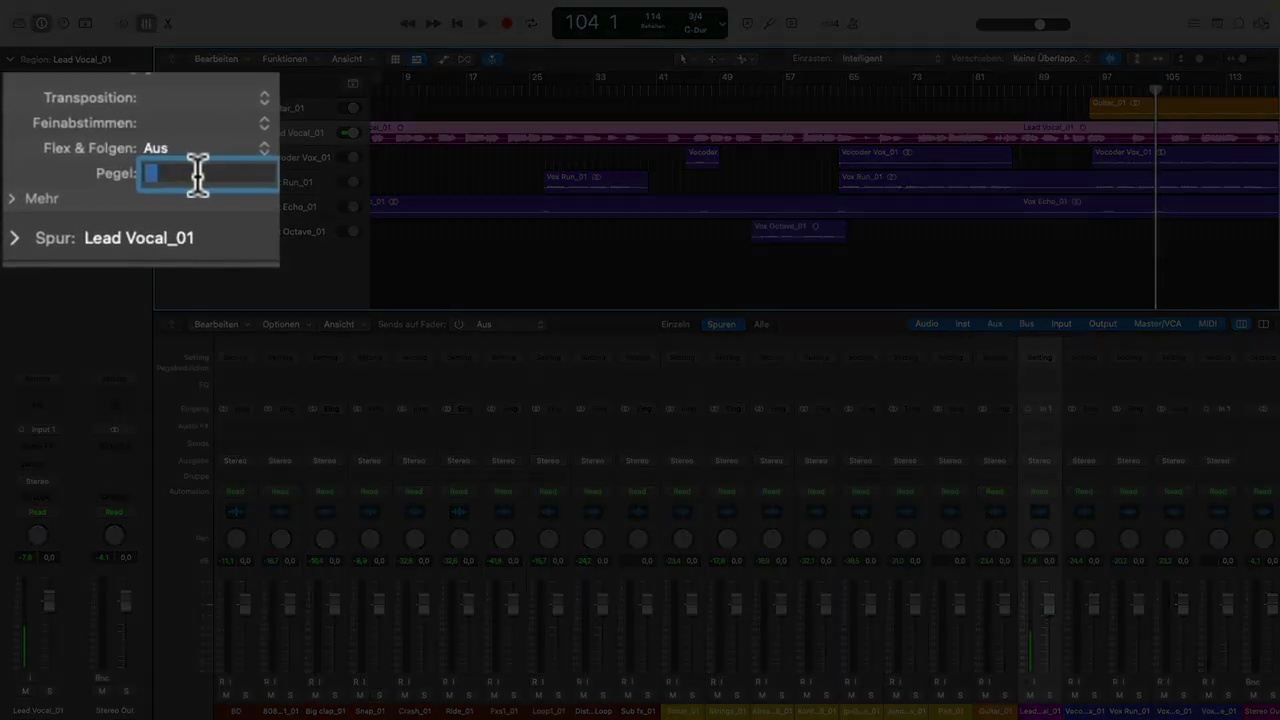
type("-3")
key("Return")
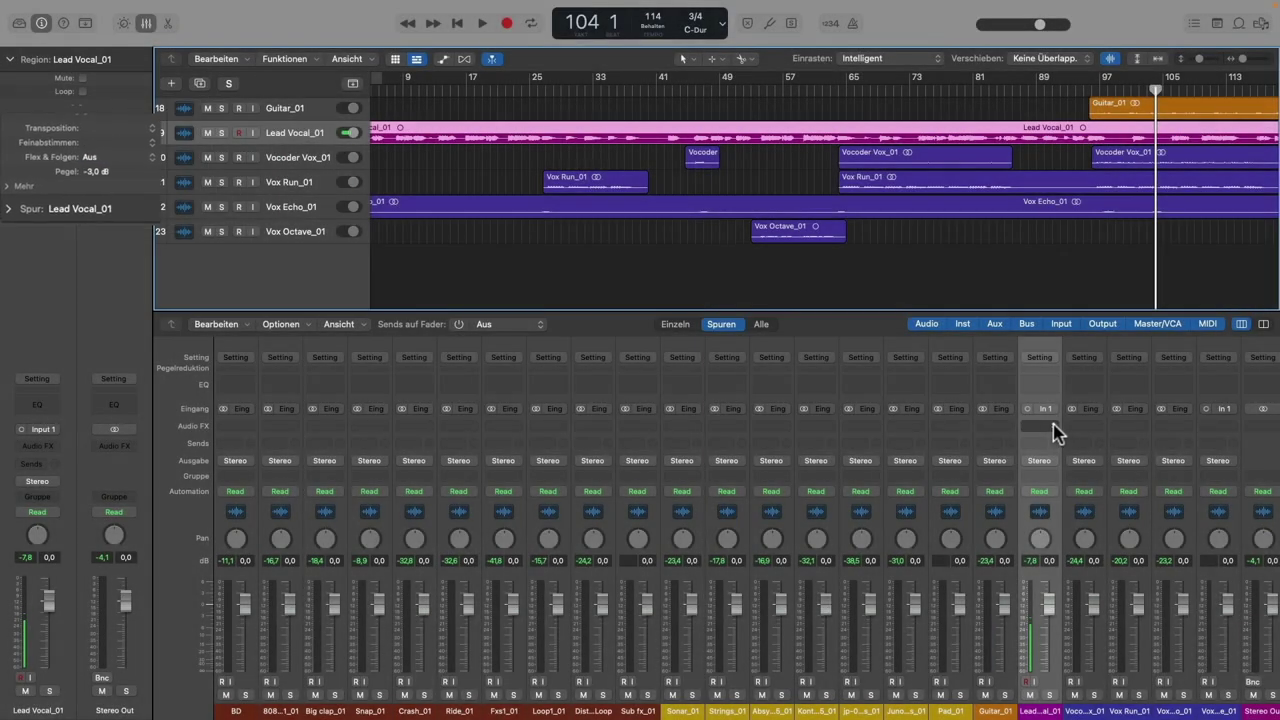
Insert a mono Gain plug-in on the Lead Vocal_01 channel and raise its gain to +6.0 dB
left_click(1055, 430)
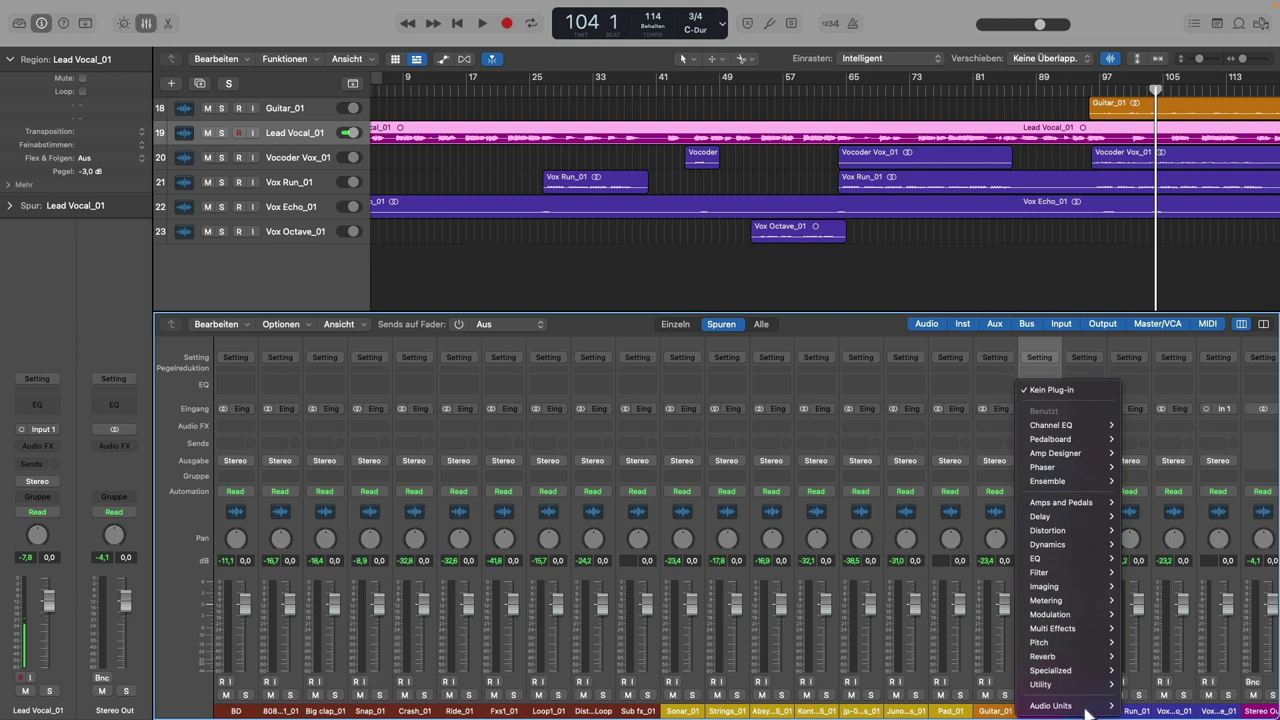
mouse_move(1085, 686)
mouse_move(1140, 679)
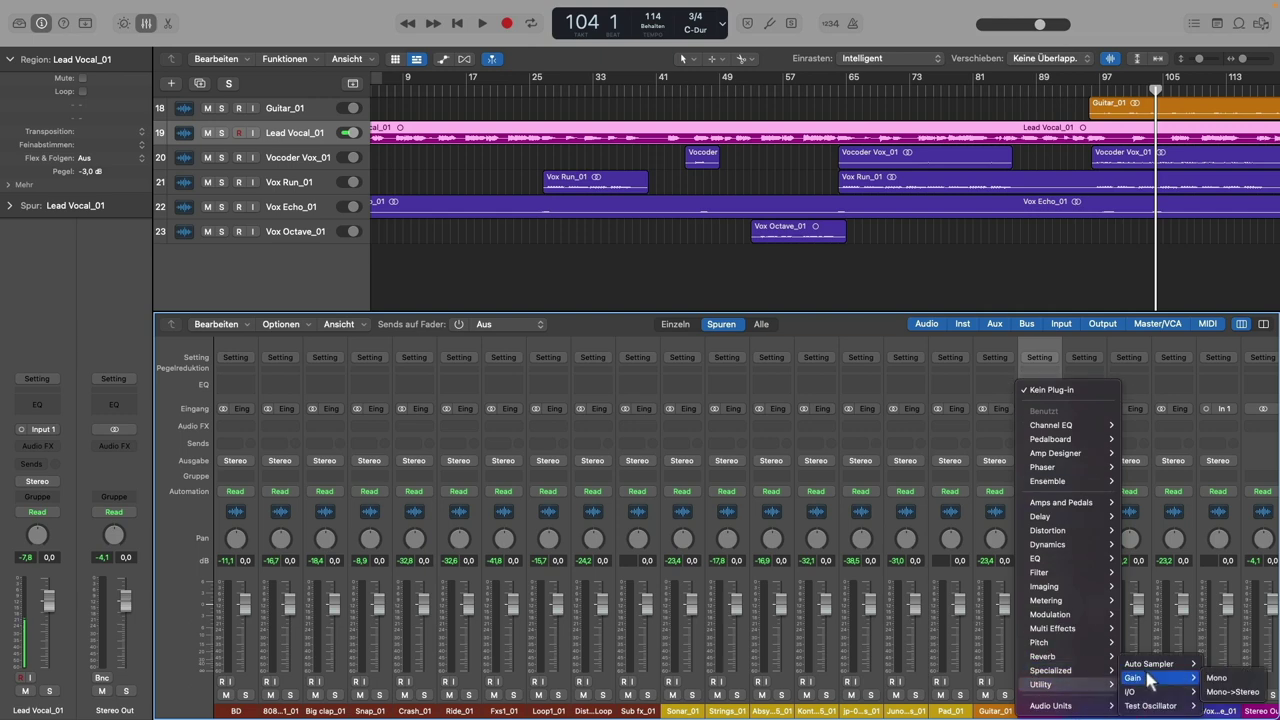
left_click(1218, 682)
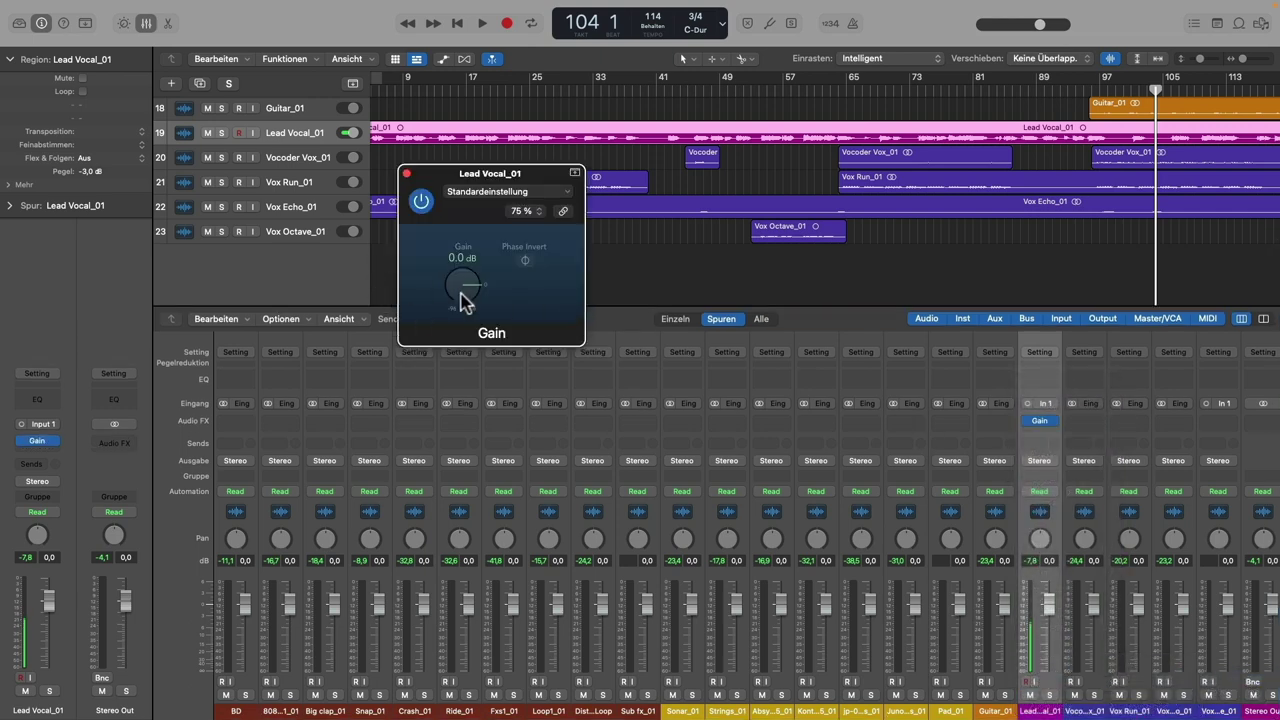
left_click_drag(458, 290, 455, 281)
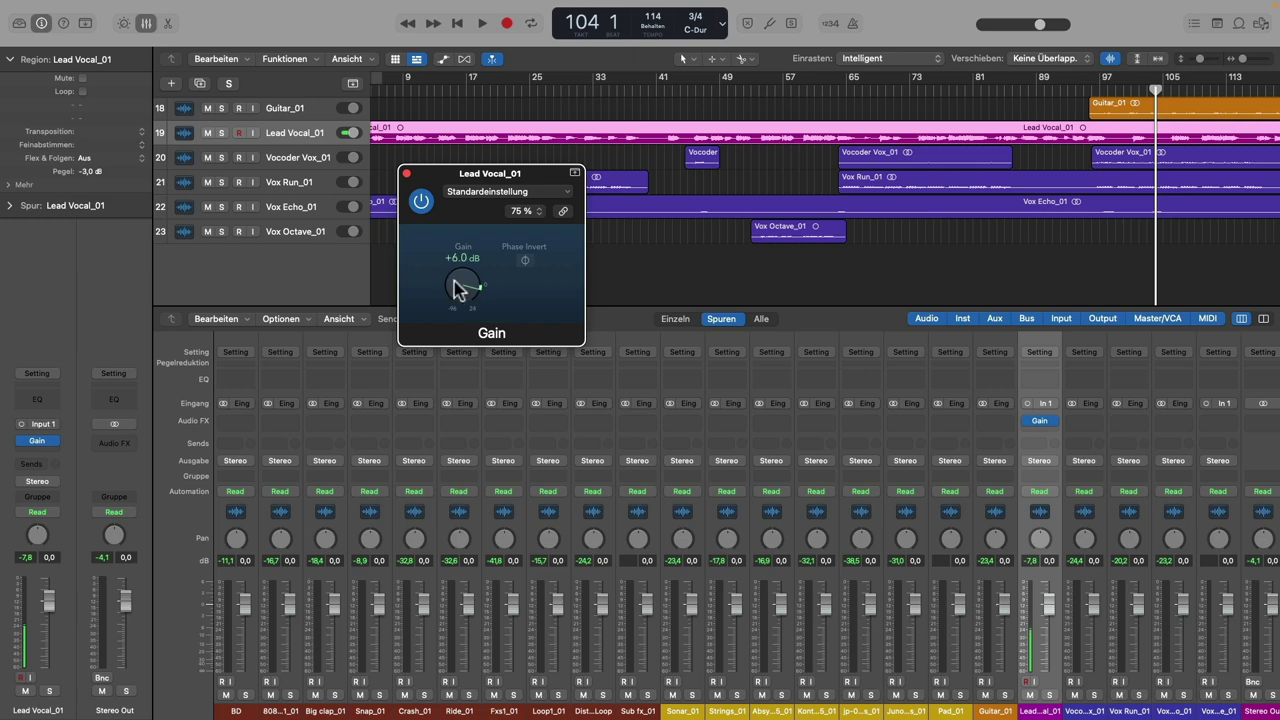
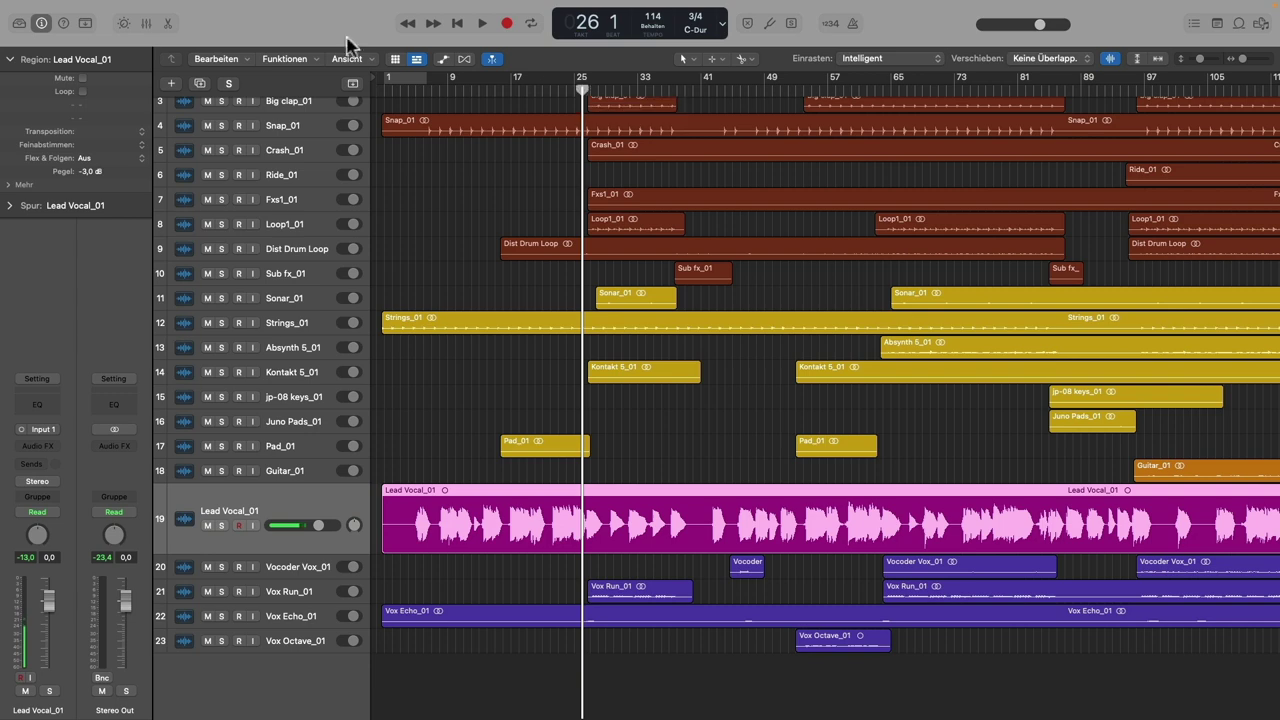
Select the Lead Vocal_01 track, play the song from bar 22, solo the track during playback, and stop at bar 31
left_click(298, 476)
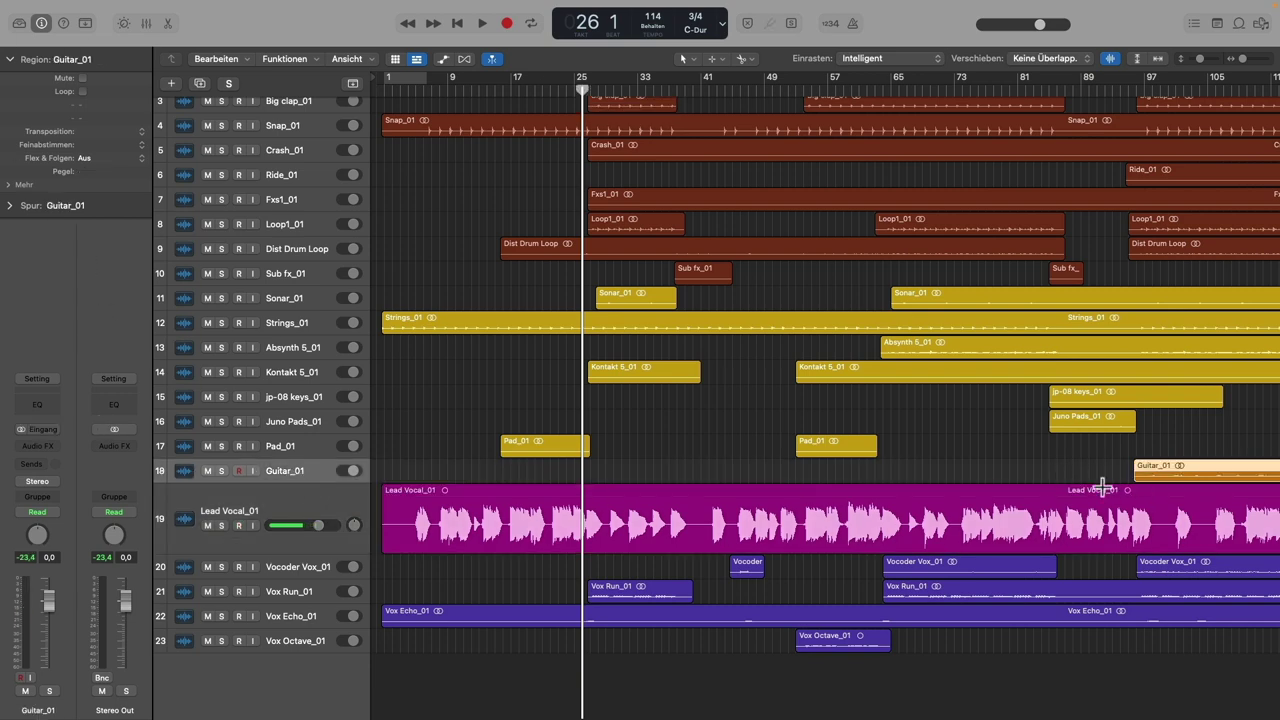
left_click(295, 508)
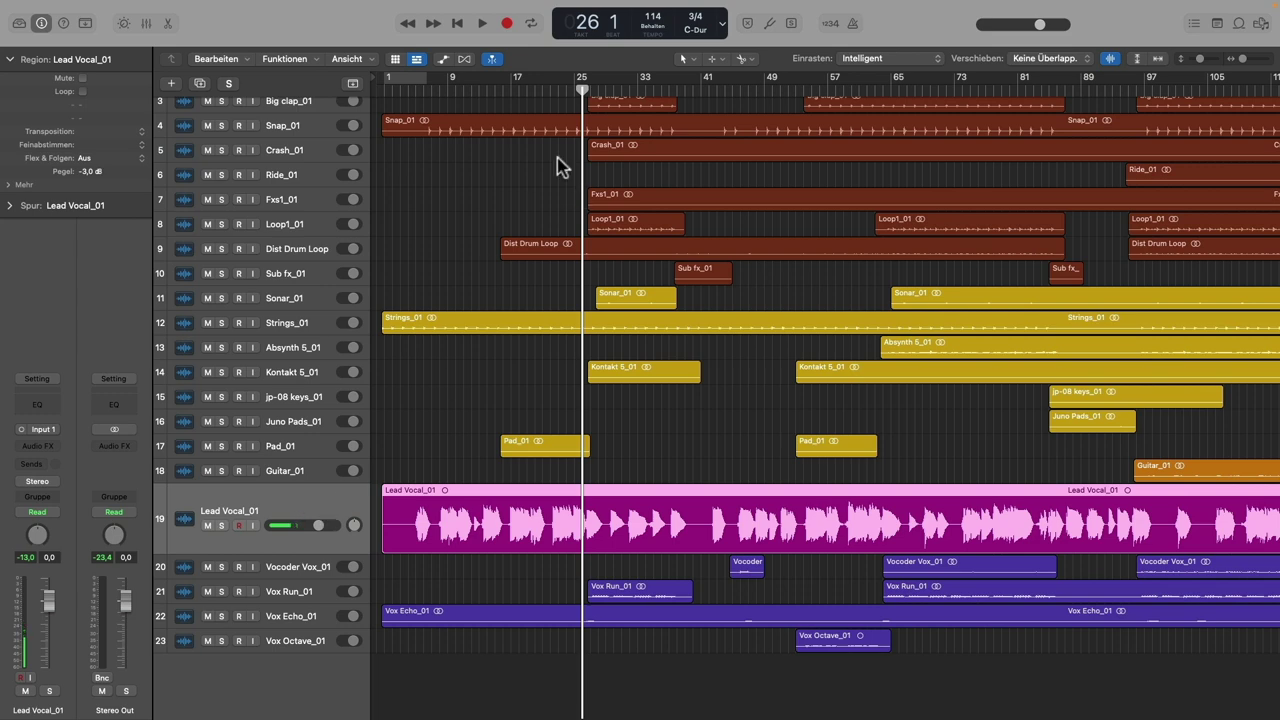
left_click(544, 93)
left_click_drag(544, 93, 551, 93)
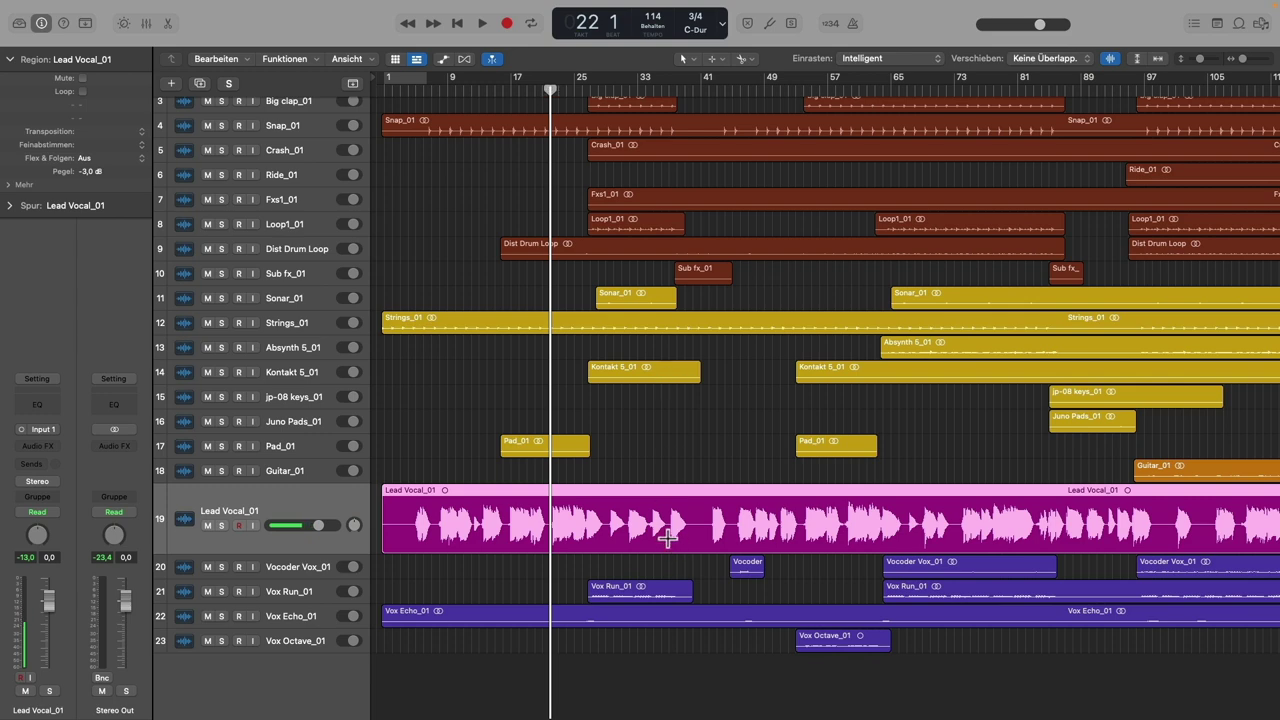
key("space")
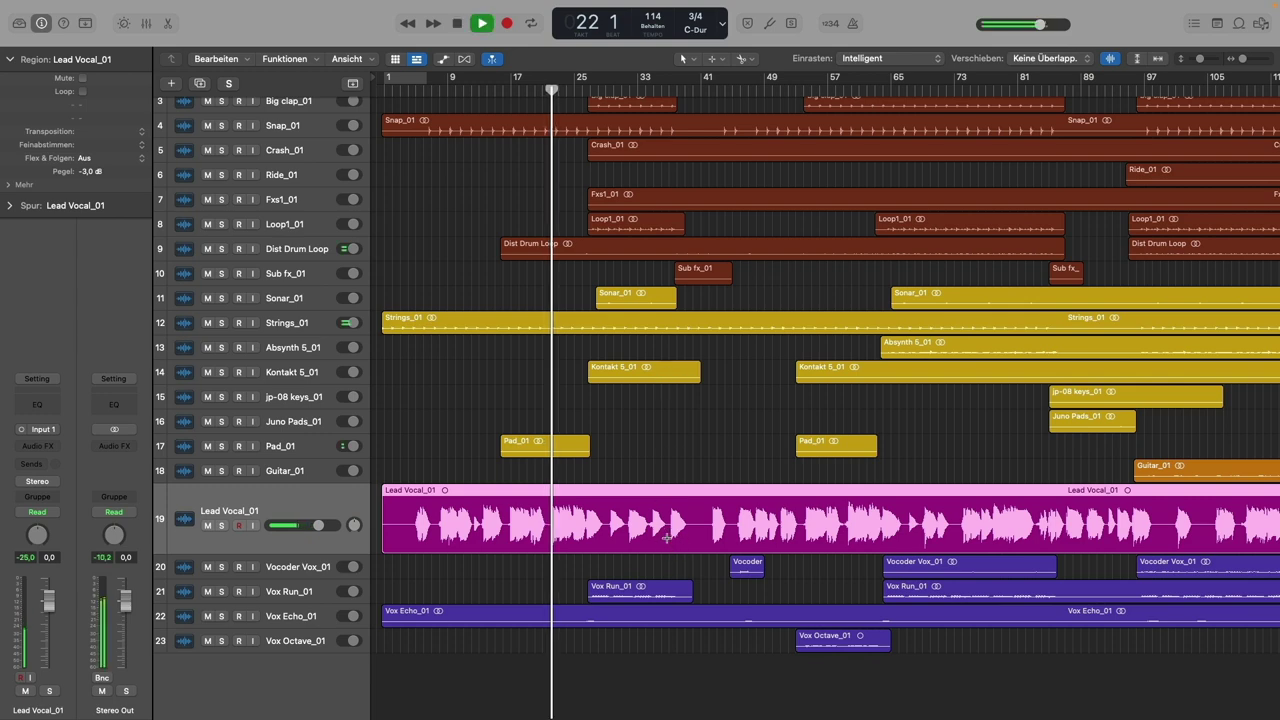
left_click(221, 526)
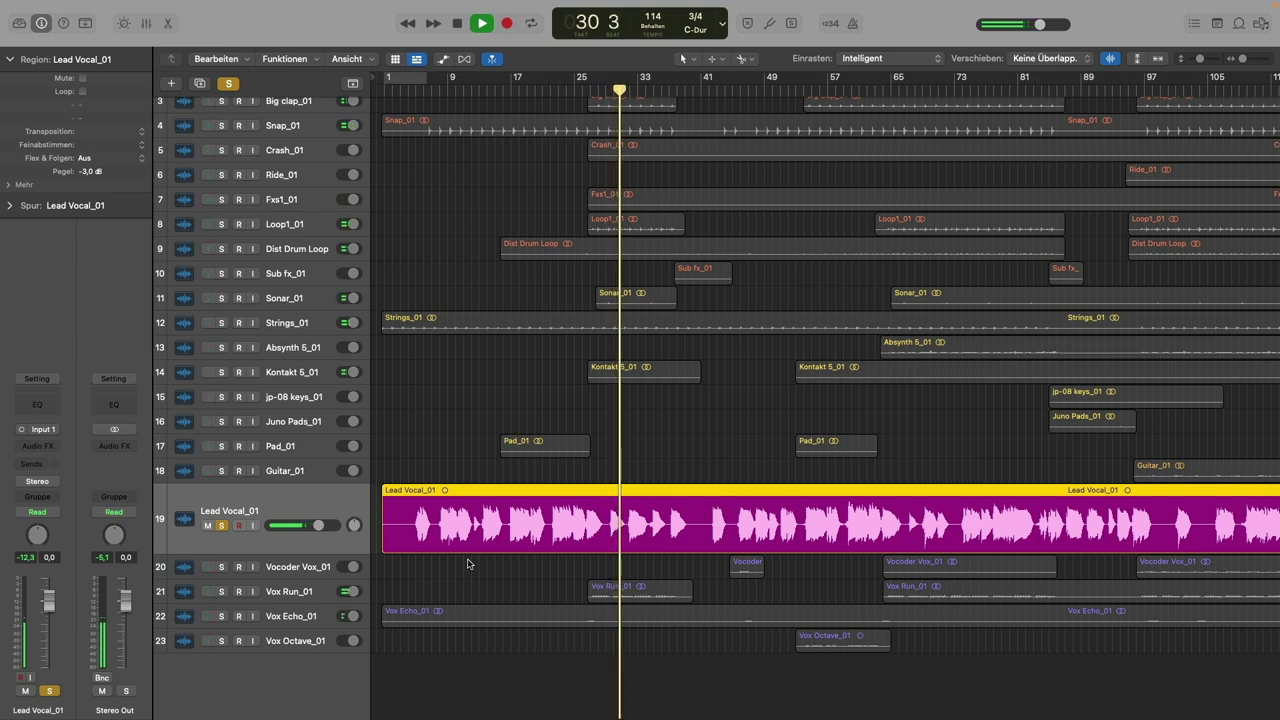
key("space")
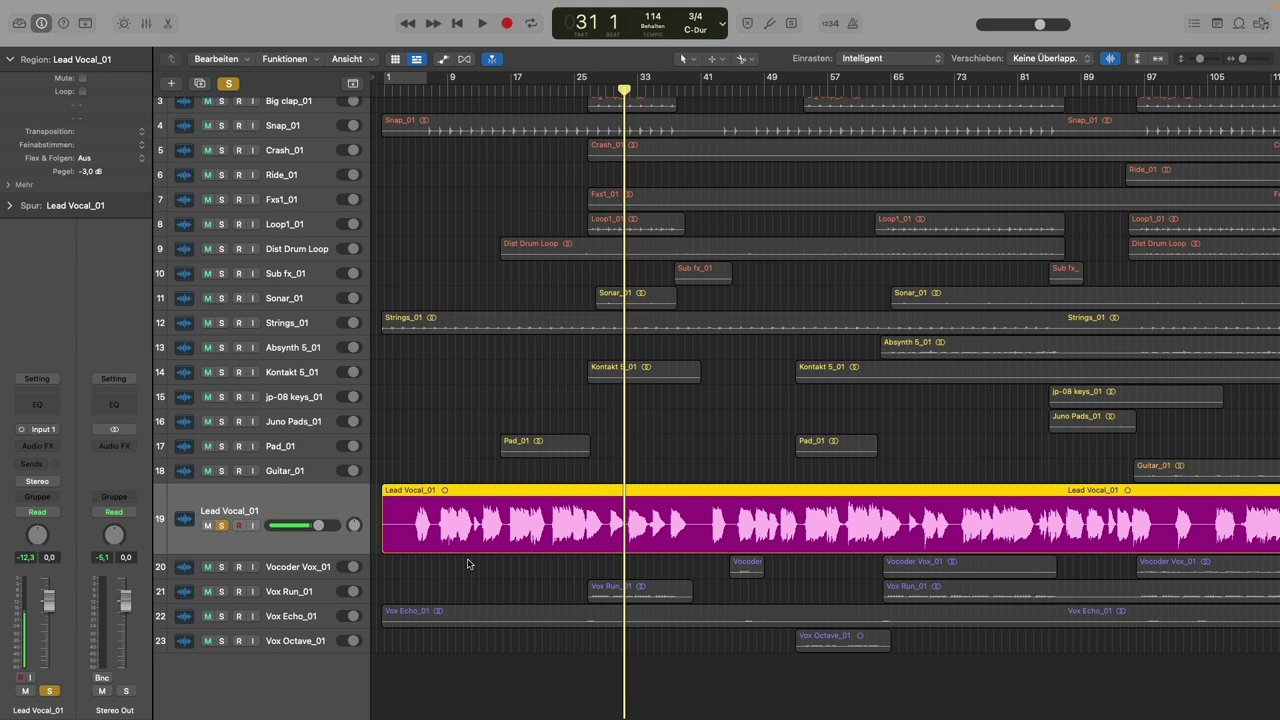
Place the playhead at bar 37 and listen to the soloed lead vocal up to bar 40
left_click(677, 91)
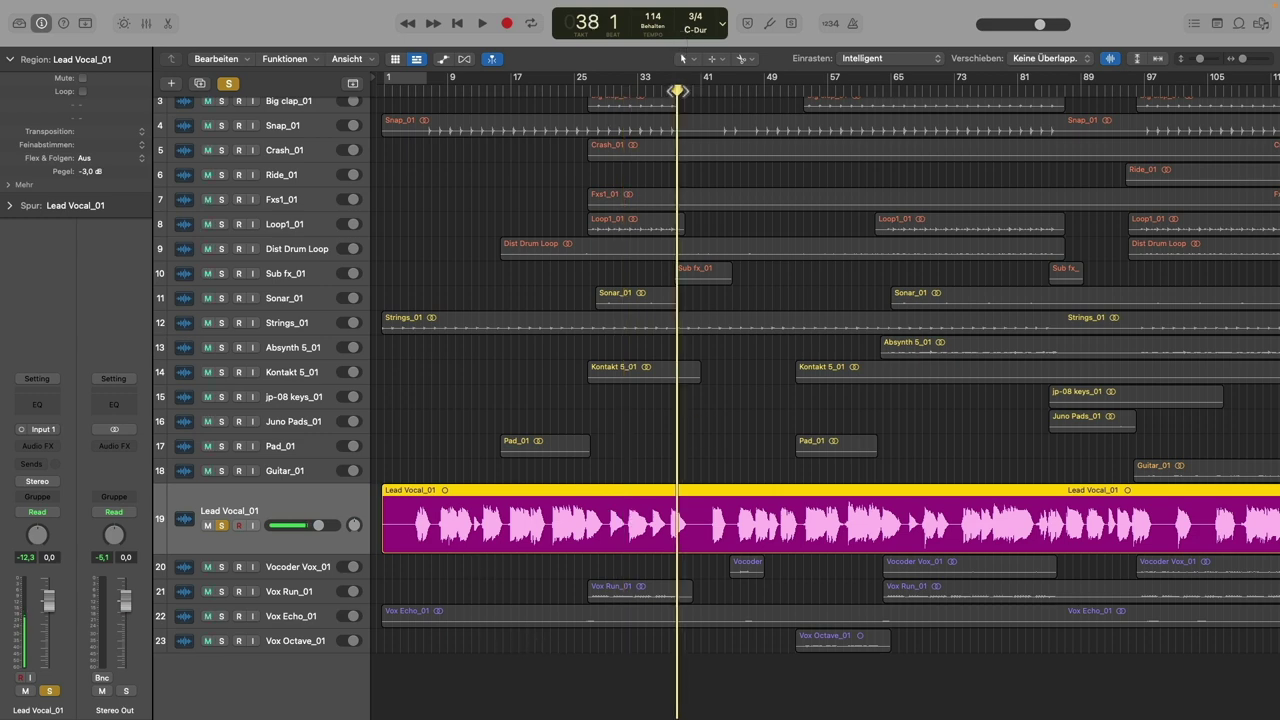
left_click_drag(677, 91, 670, 91)
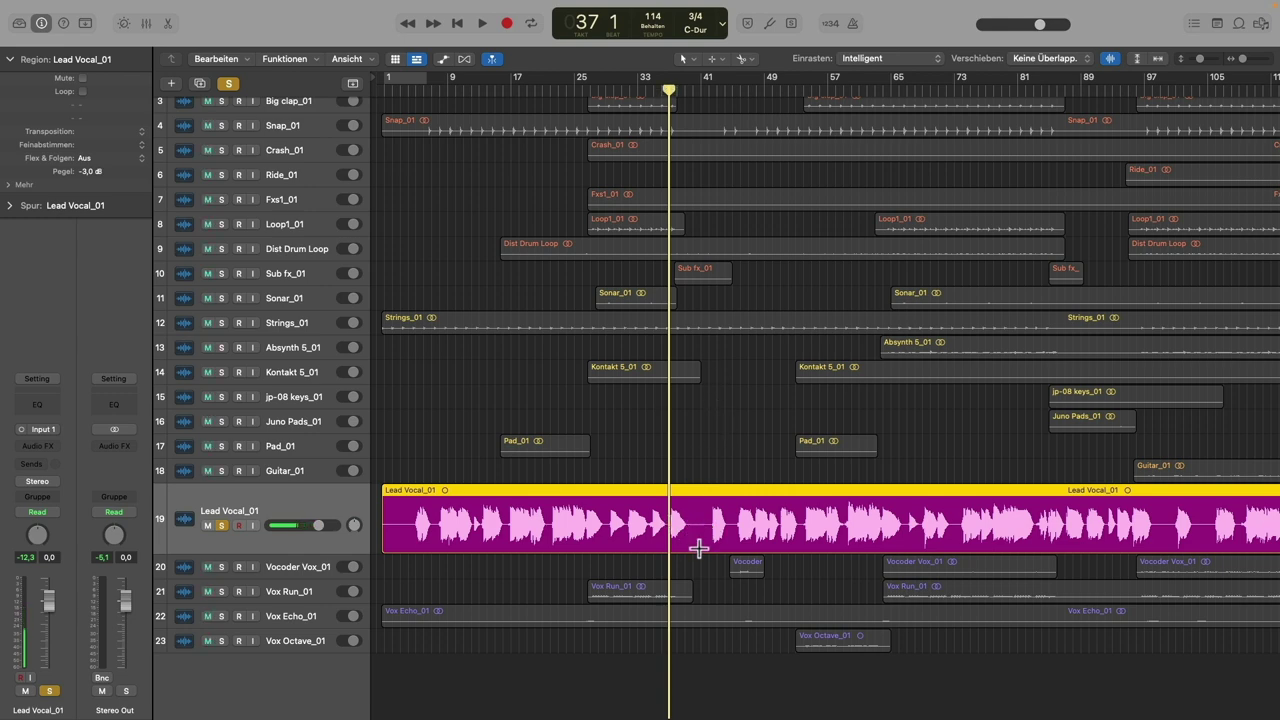
key("space")
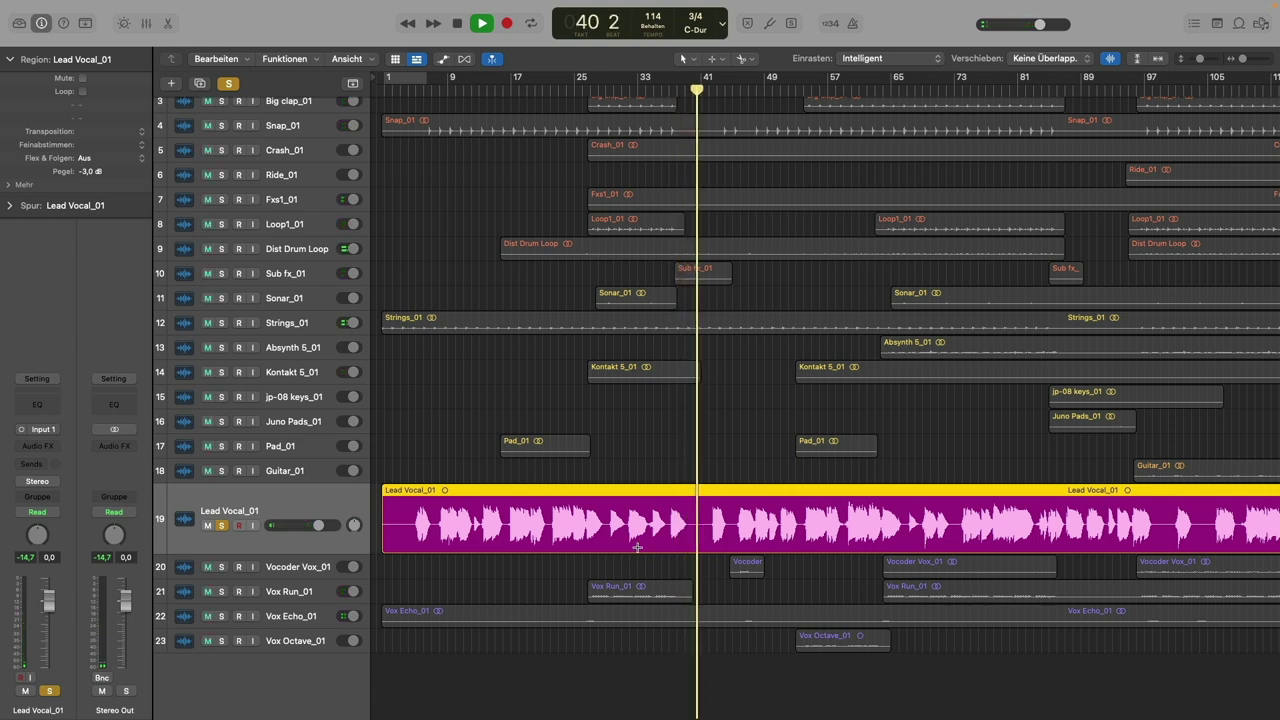
key("space")
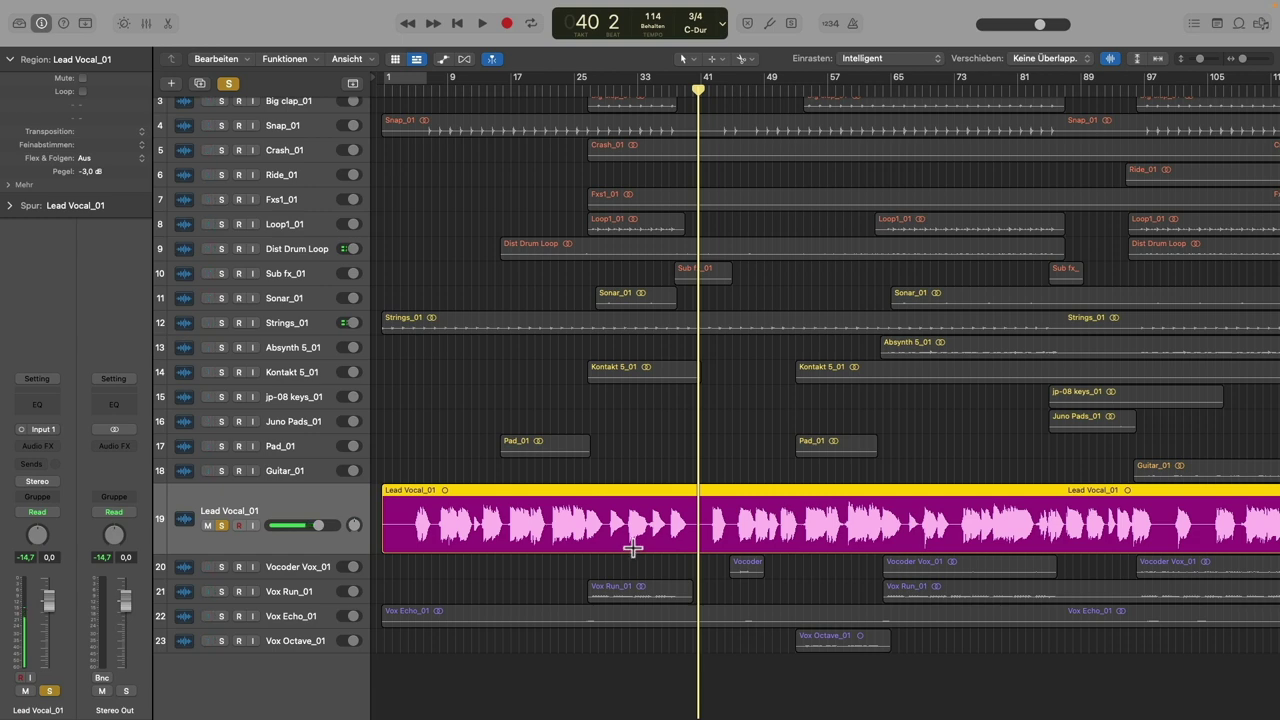
Insert the Waves DeBreath (m) plug-in on the Lead Vocal_01 channel and move its window clear of the playhead area
left_click(50, 447)
mouse_move(94, 703)
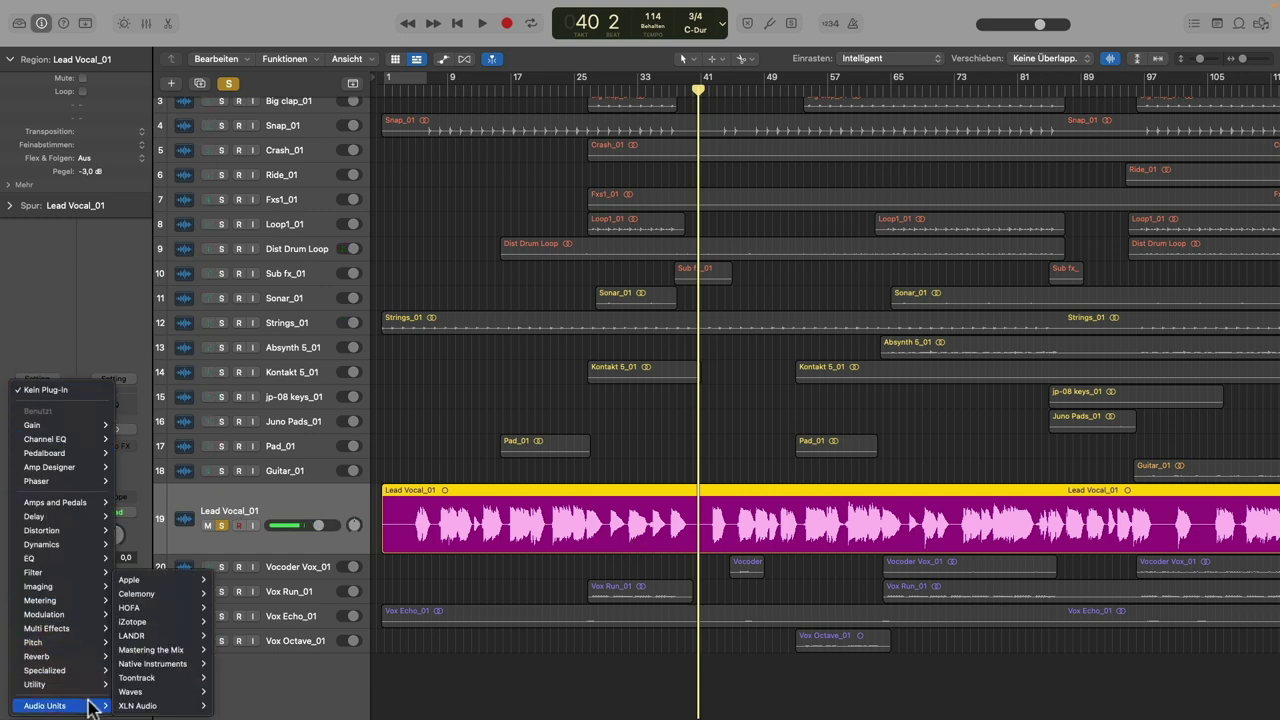
mouse_move(145, 697)
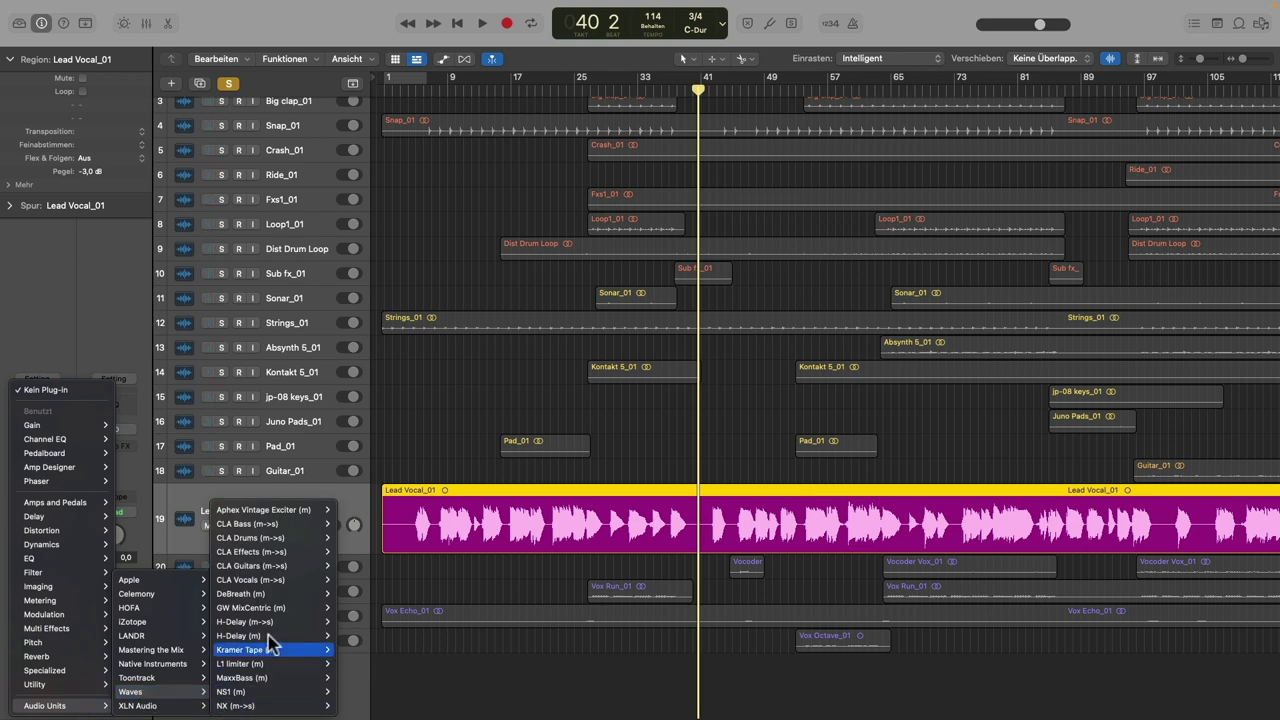
mouse_move(276, 538)
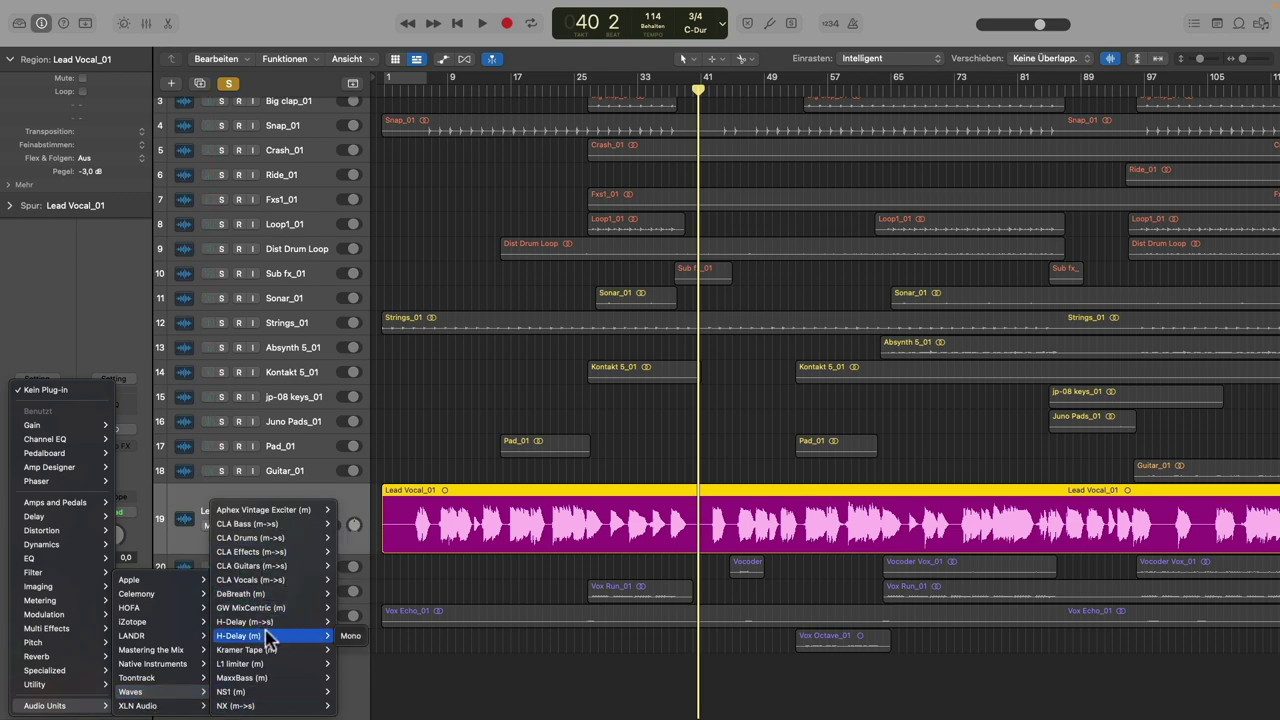
left_click(348, 594)
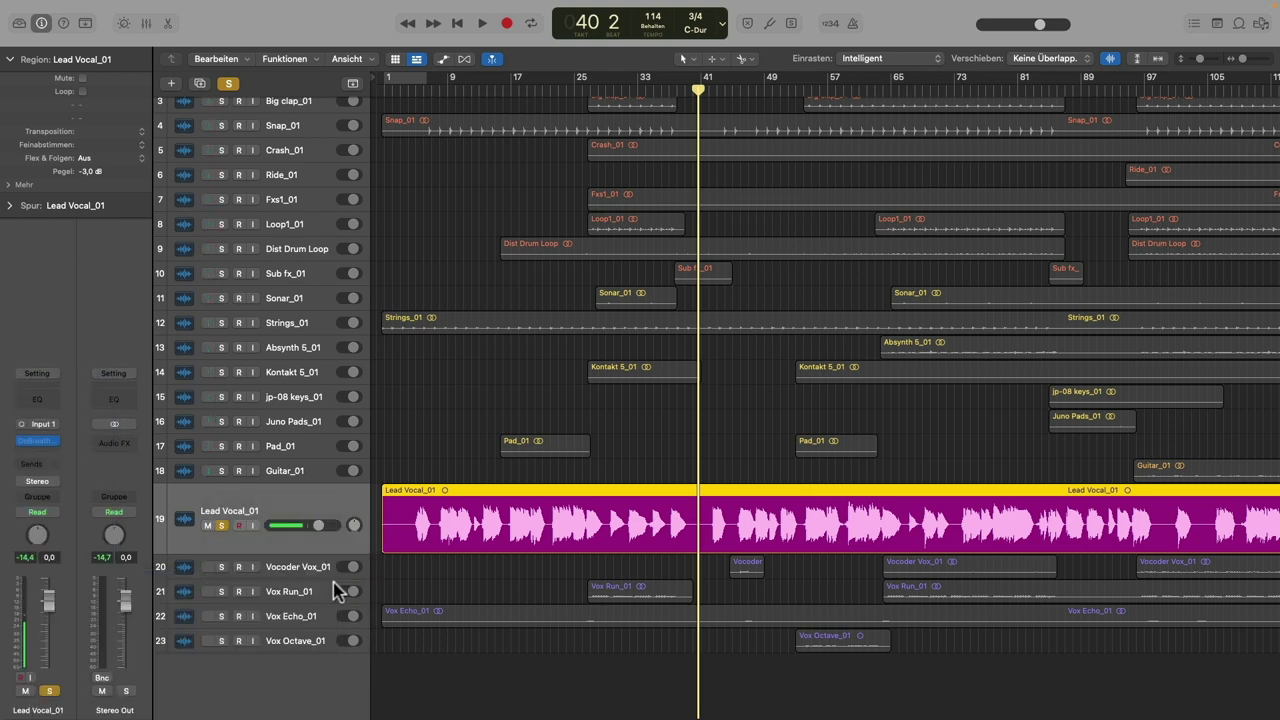
left_click(35, 440)
left_click_drag(634, 184, 1092, 122)
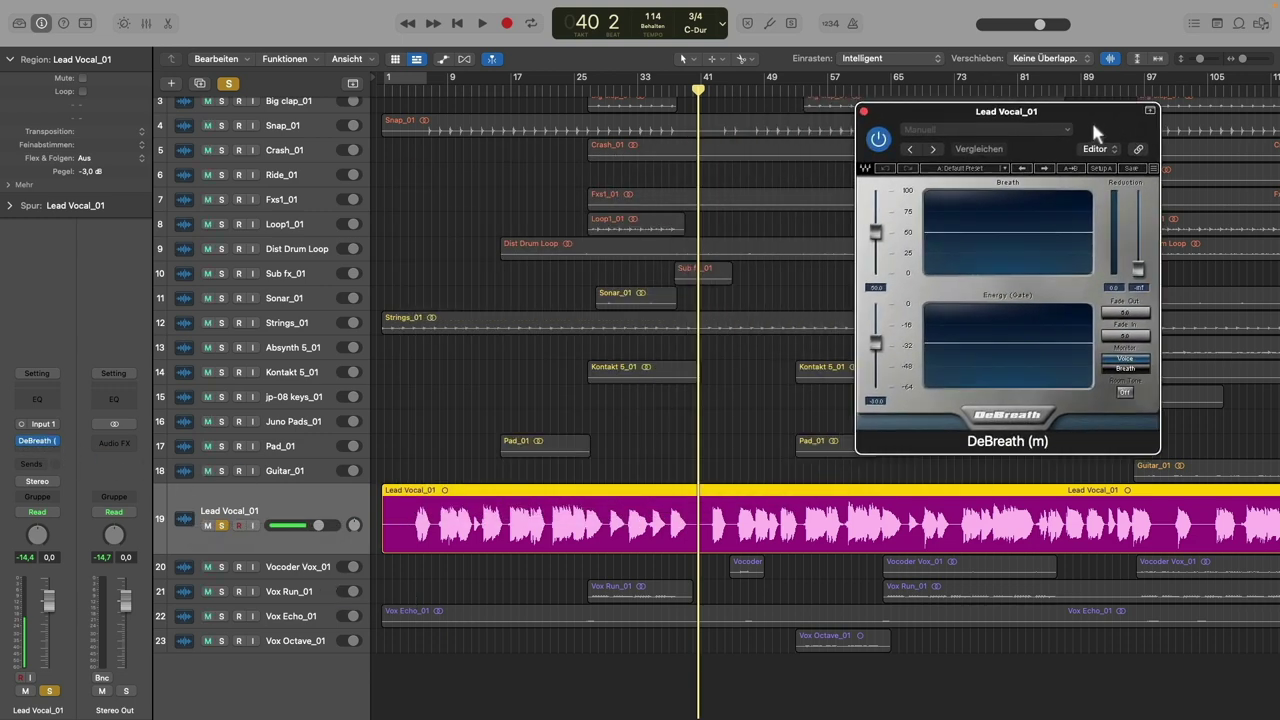
Play the vocal from bar 28 and set DeBreath's breath reduction to about -17 during playback
left_click(613, 92)
left_click_drag(613, 92, 598, 92)
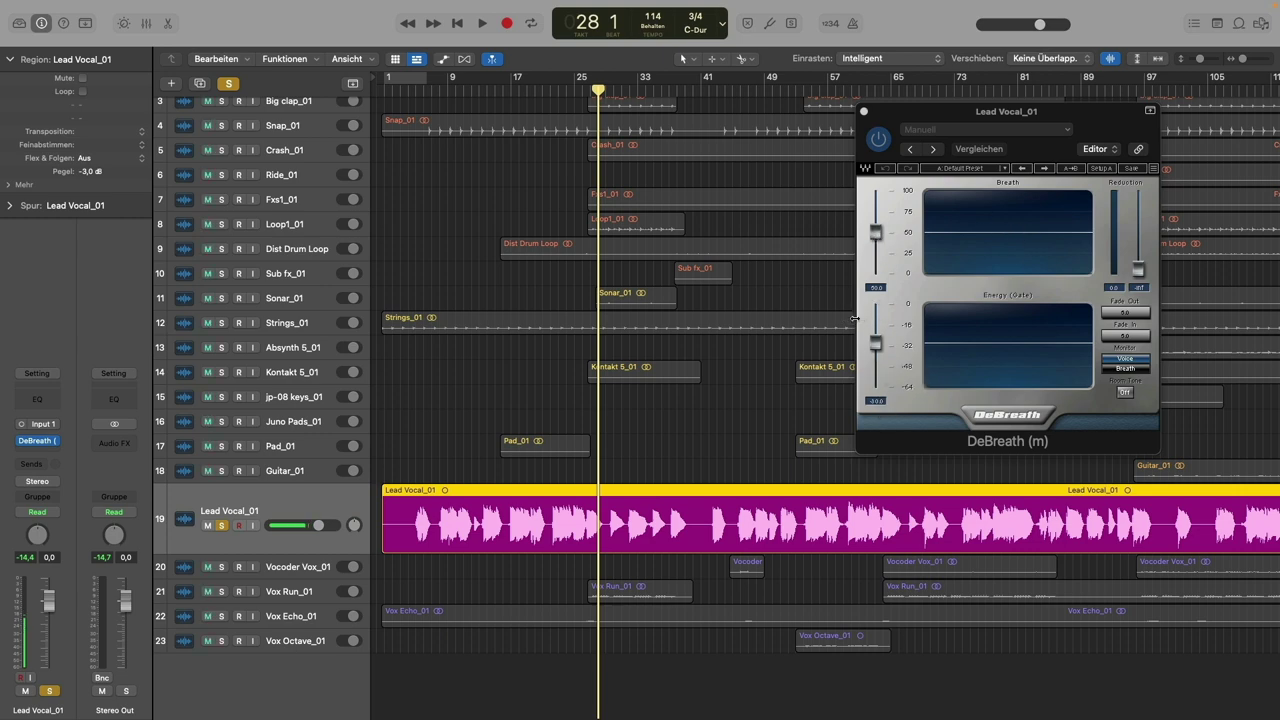
key("space")
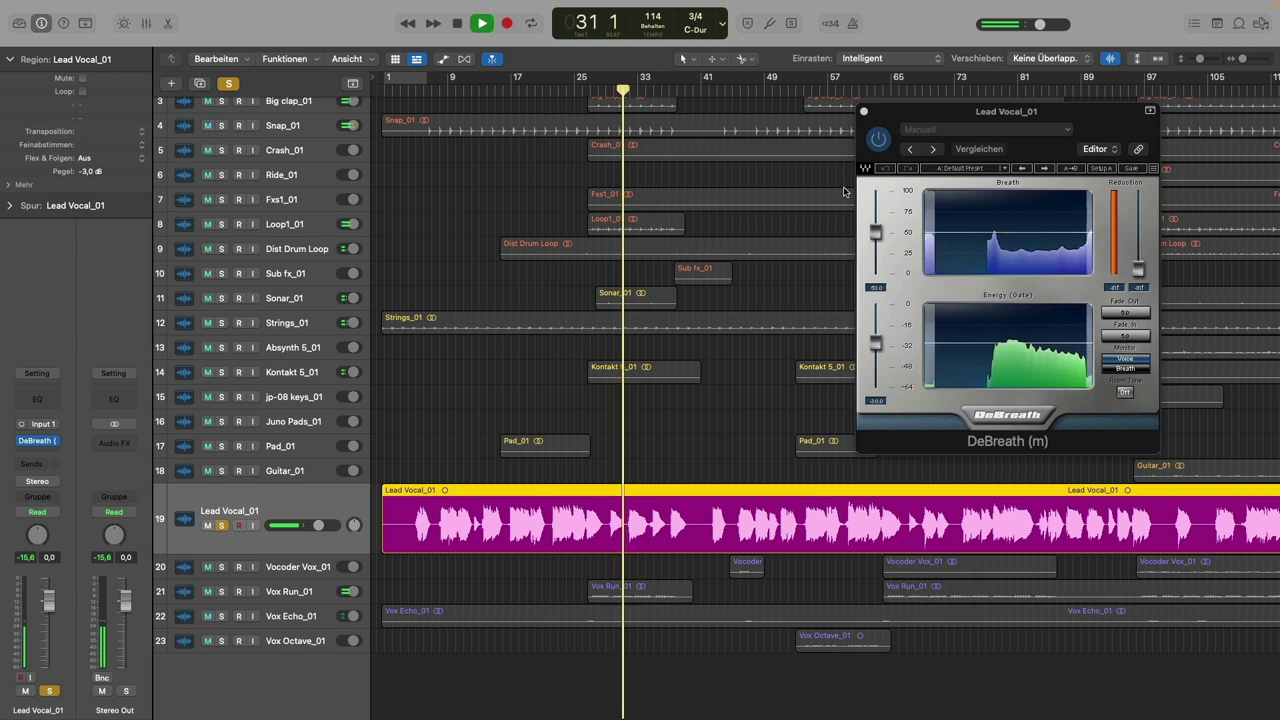
left_click_drag(1138, 270, 1138, 210)
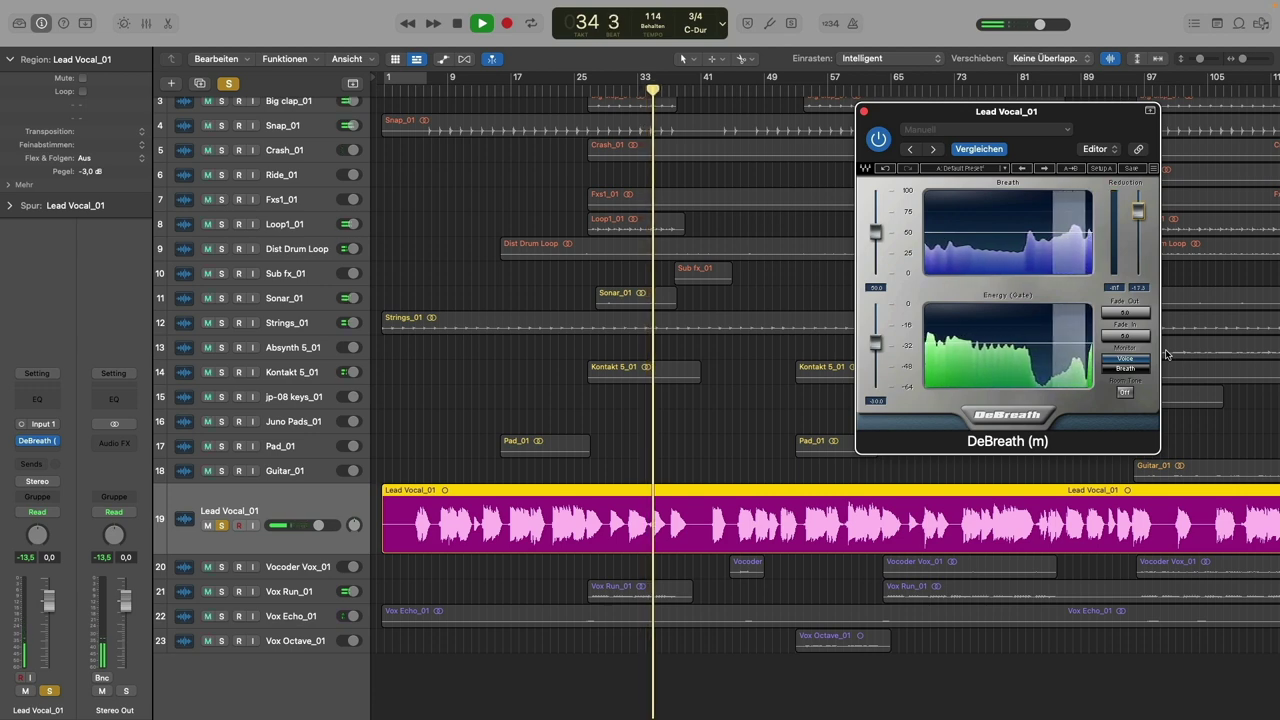
key("space")
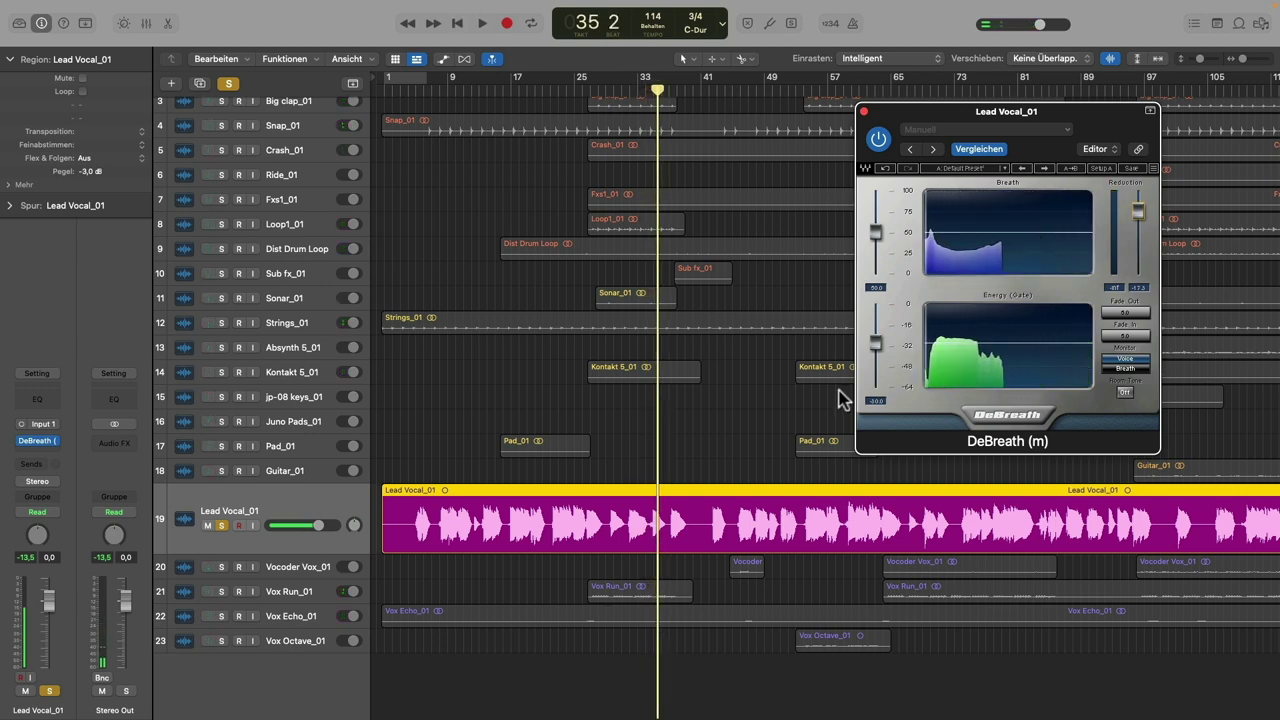
Play the vocal from bar 33 with DeBreath bypassed for comparison, stop at bar 35, and re-enable the plug-in
left_click_drag(646, 92, 638, 92)
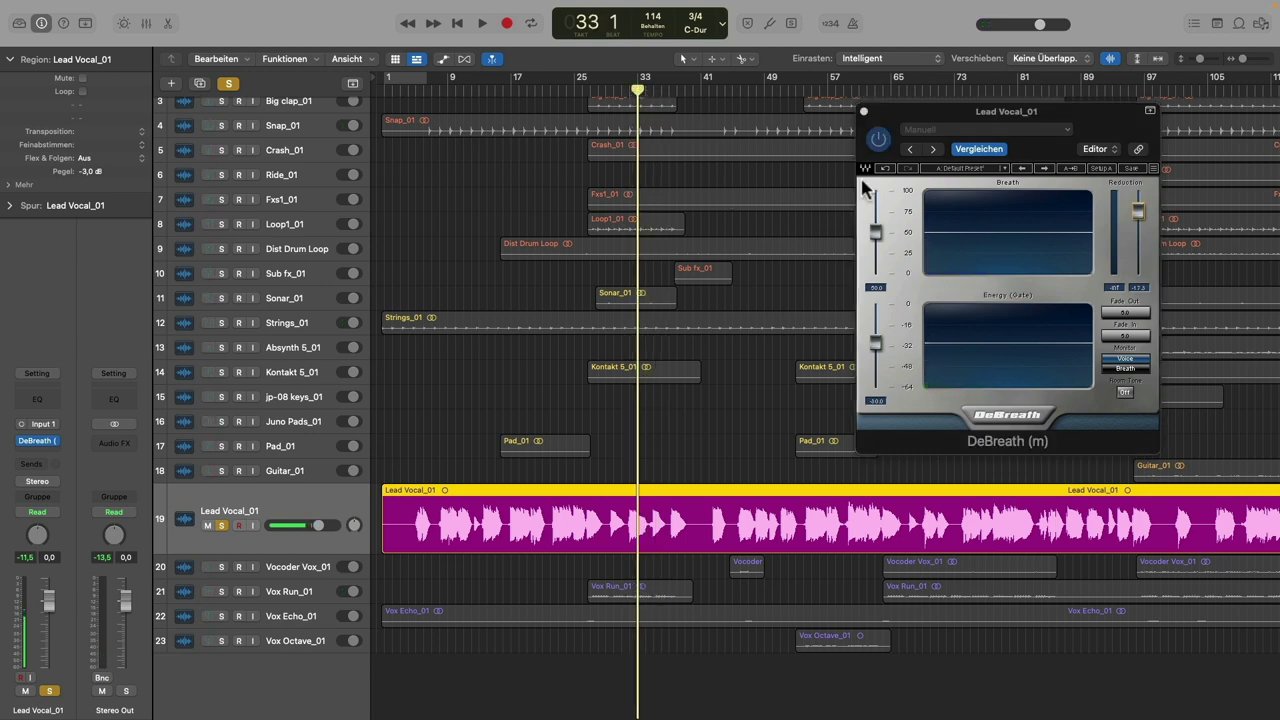
left_click(880, 140)
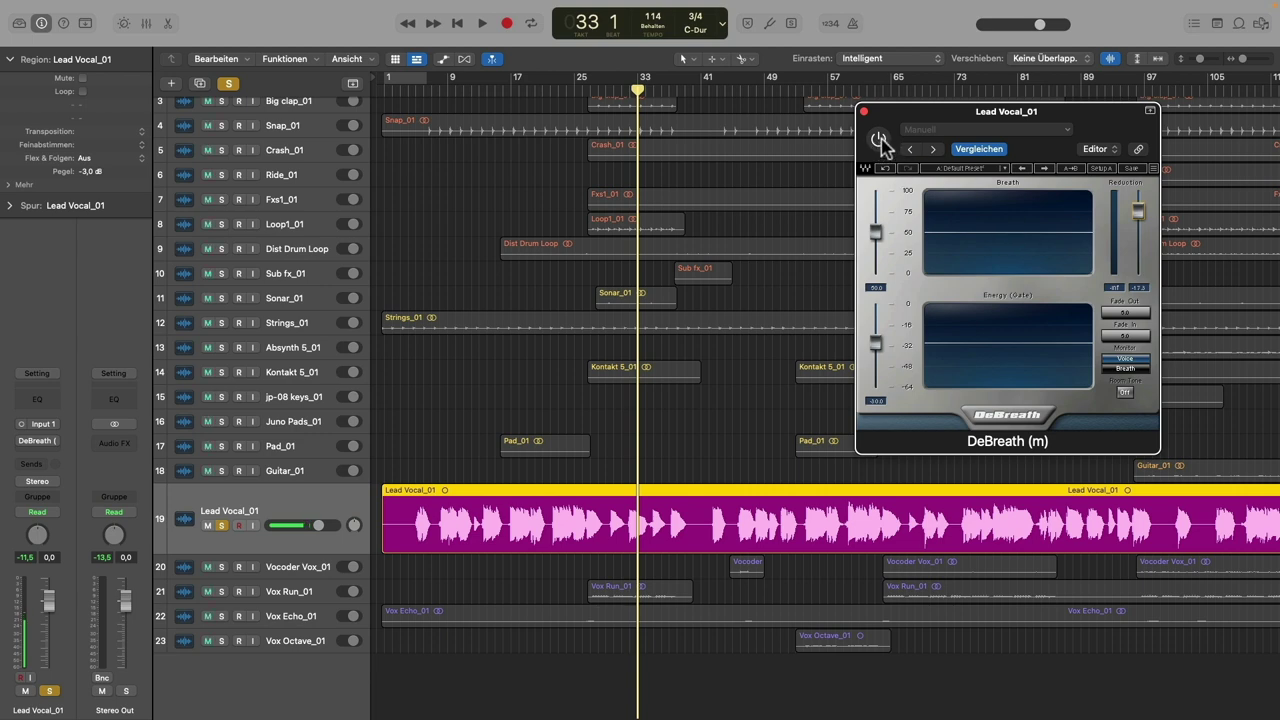
left_click(880, 141)
key("space")
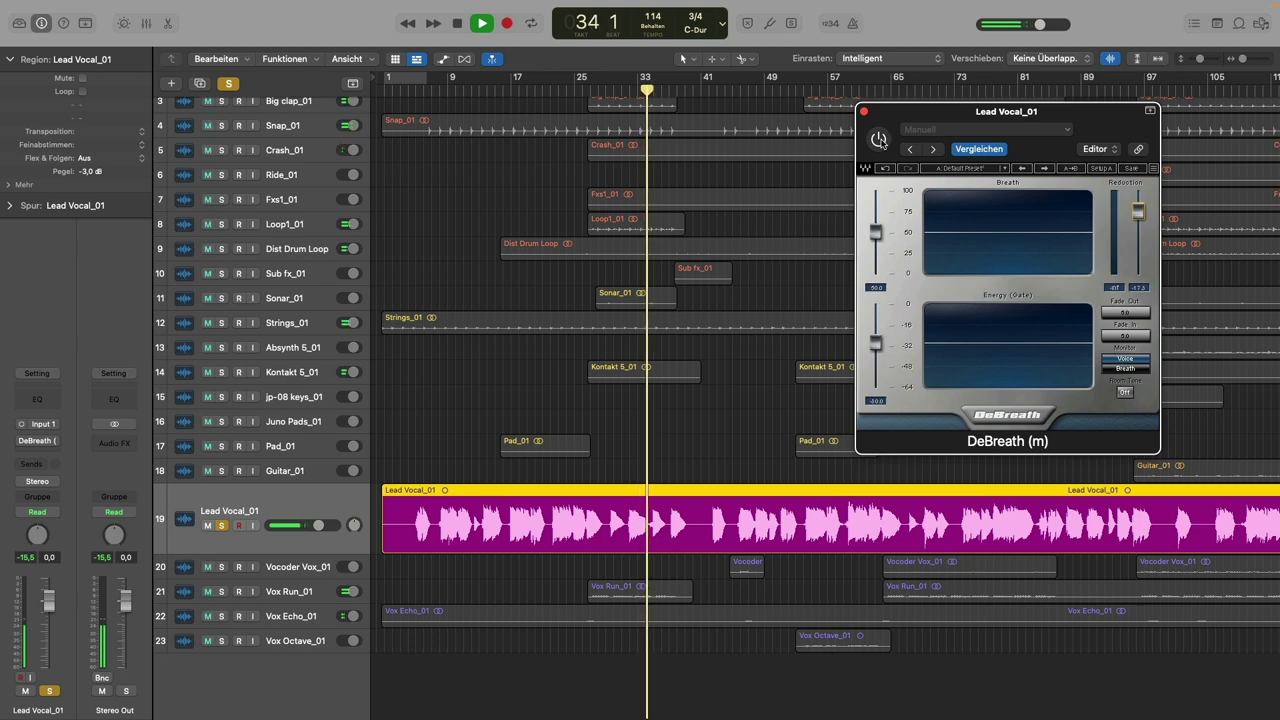
key("space")
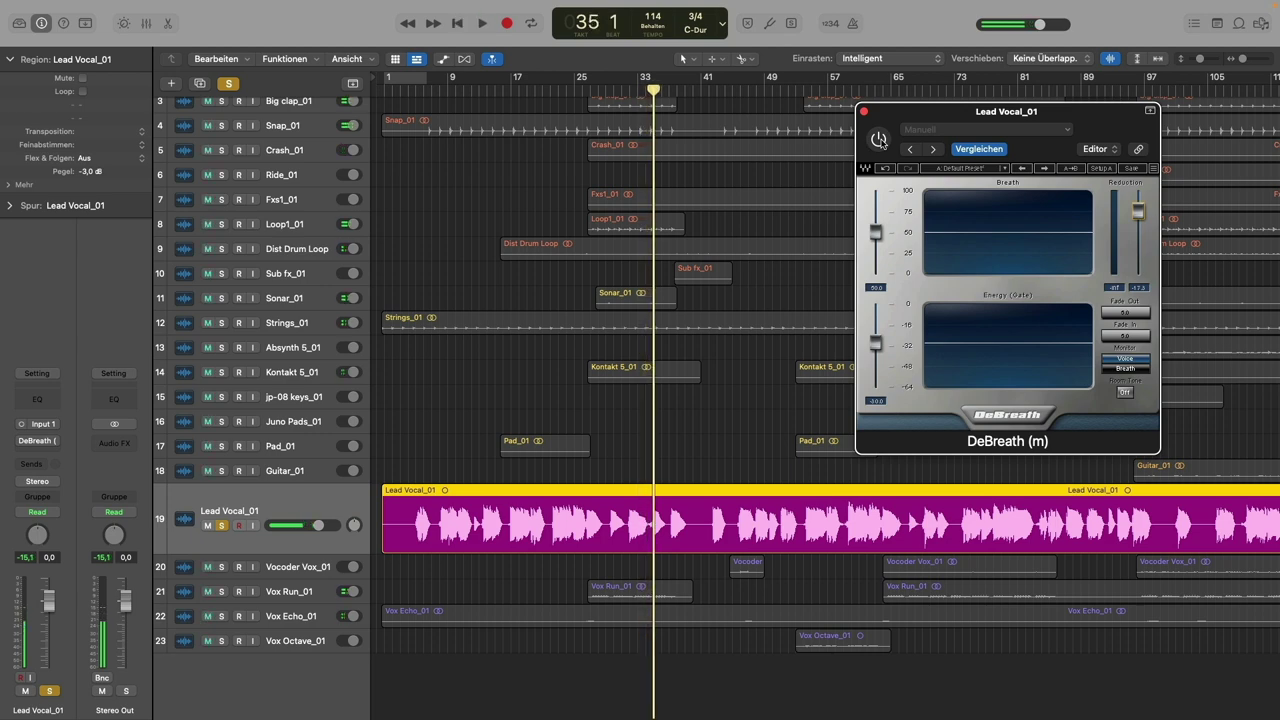
left_click(879, 140)
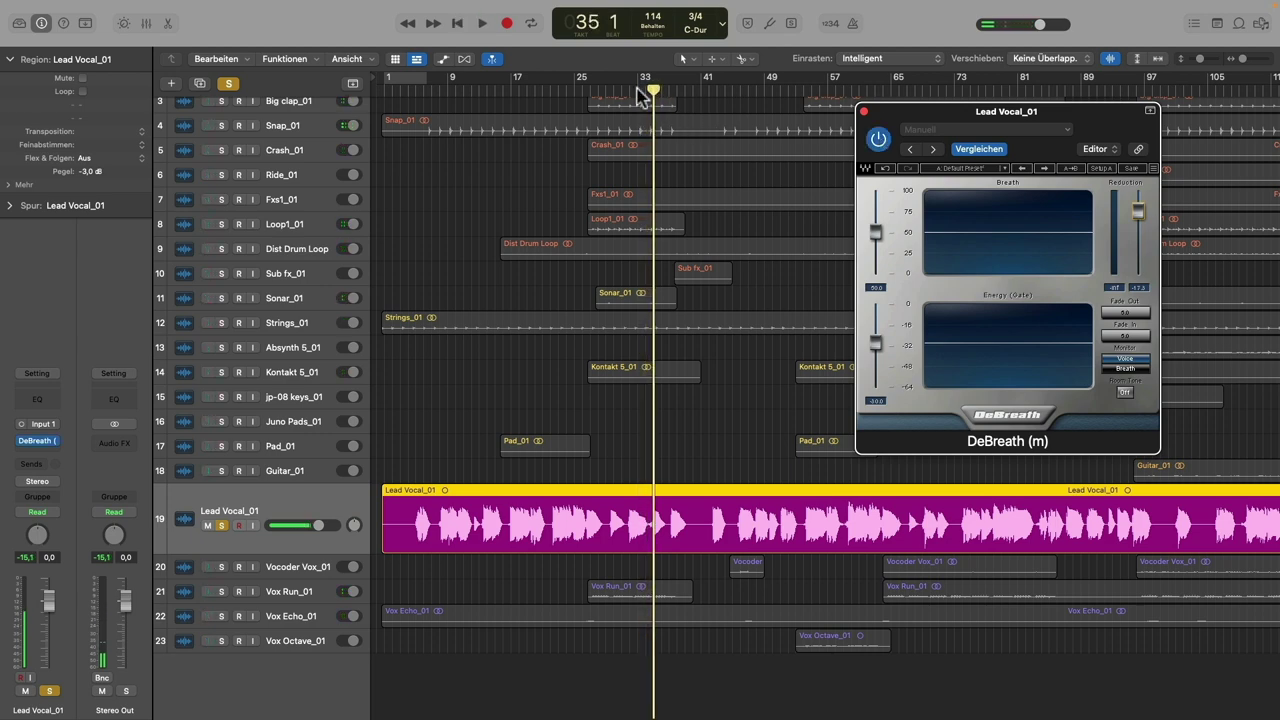
Play the soloed lead vocal from about bar 33 to bar 35 with DeBreath active
left_click_drag(651, 94, 632, 92)
key("space")
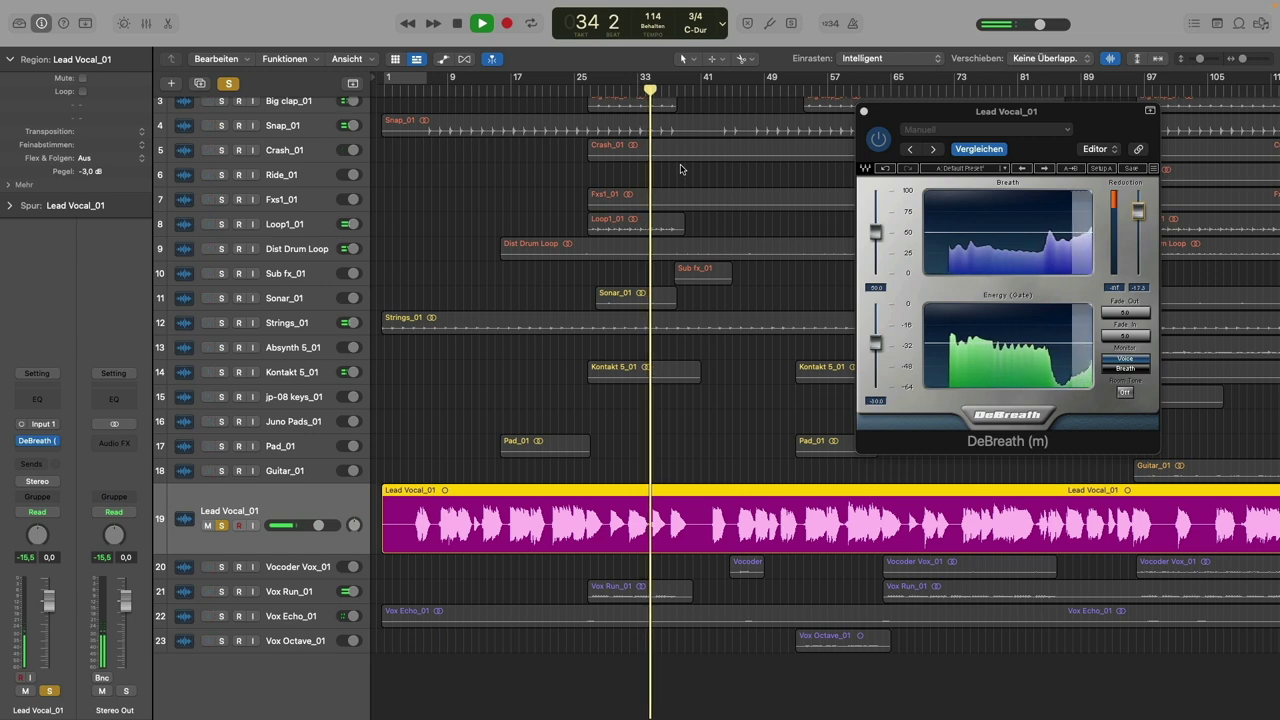
key("space")
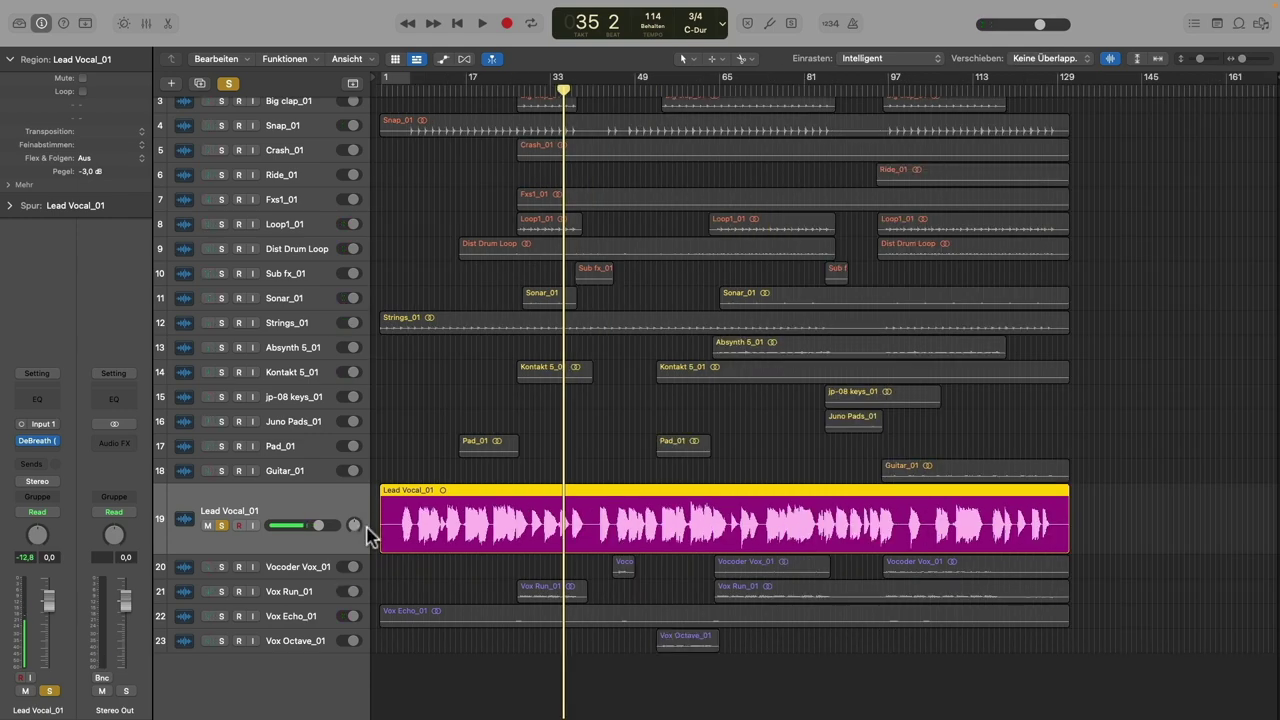
Bounce the Lead Vocal_01 region in place to a new track and delete the original vocal track
key("ctrl+b")
left_click(737, 486)
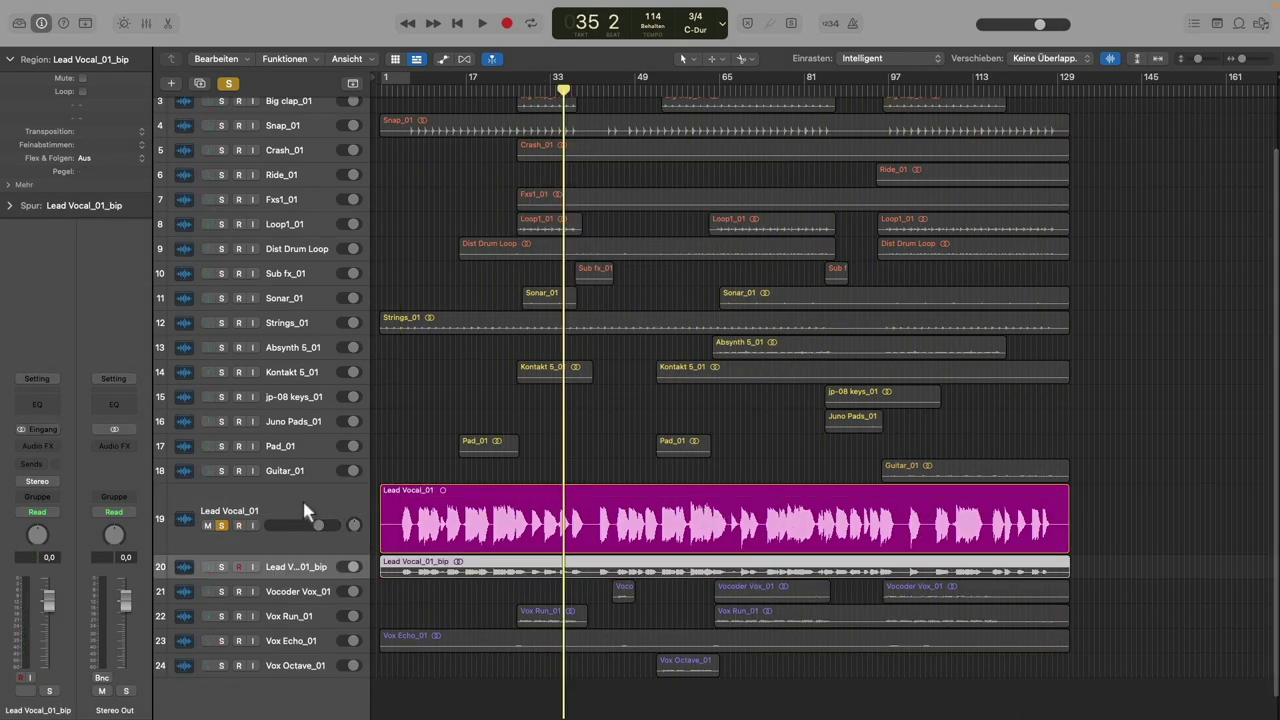
left_click(303, 505)
key("Delete")
key("Delete")
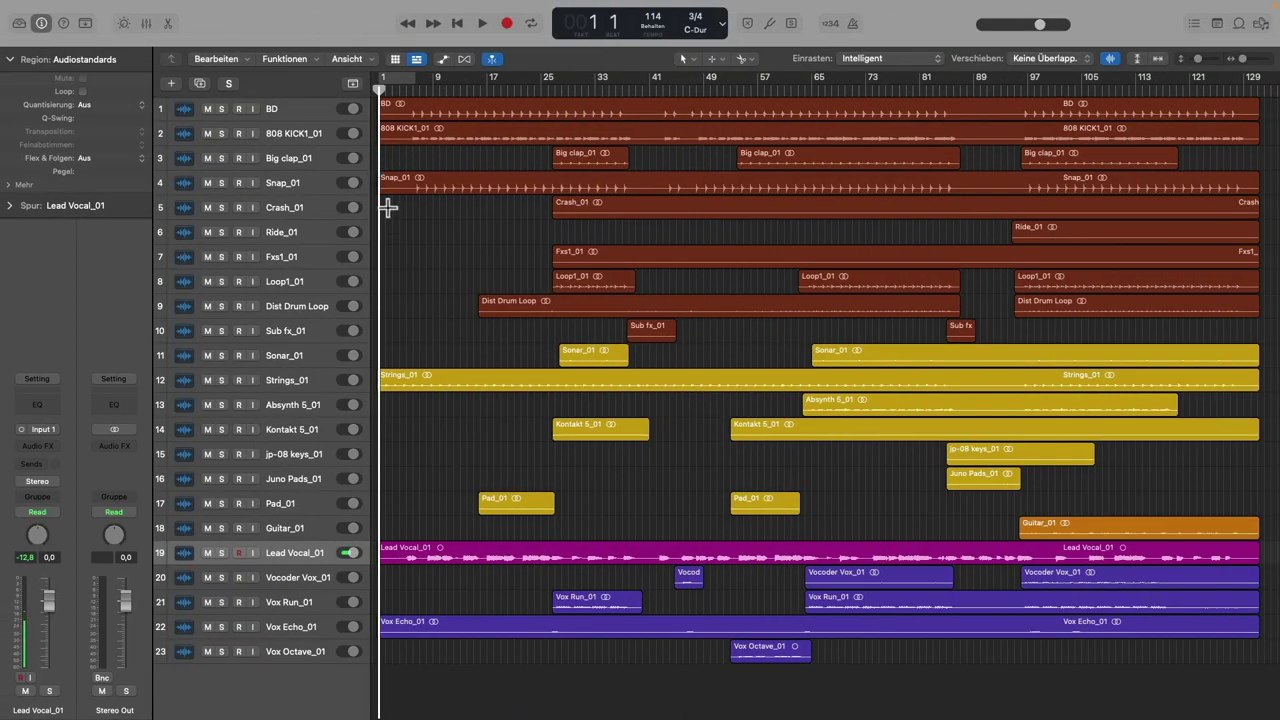
Show the global tracks and display the Marker track instead of the Tempo track
left_click(352, 84)
right_click(263, 127)
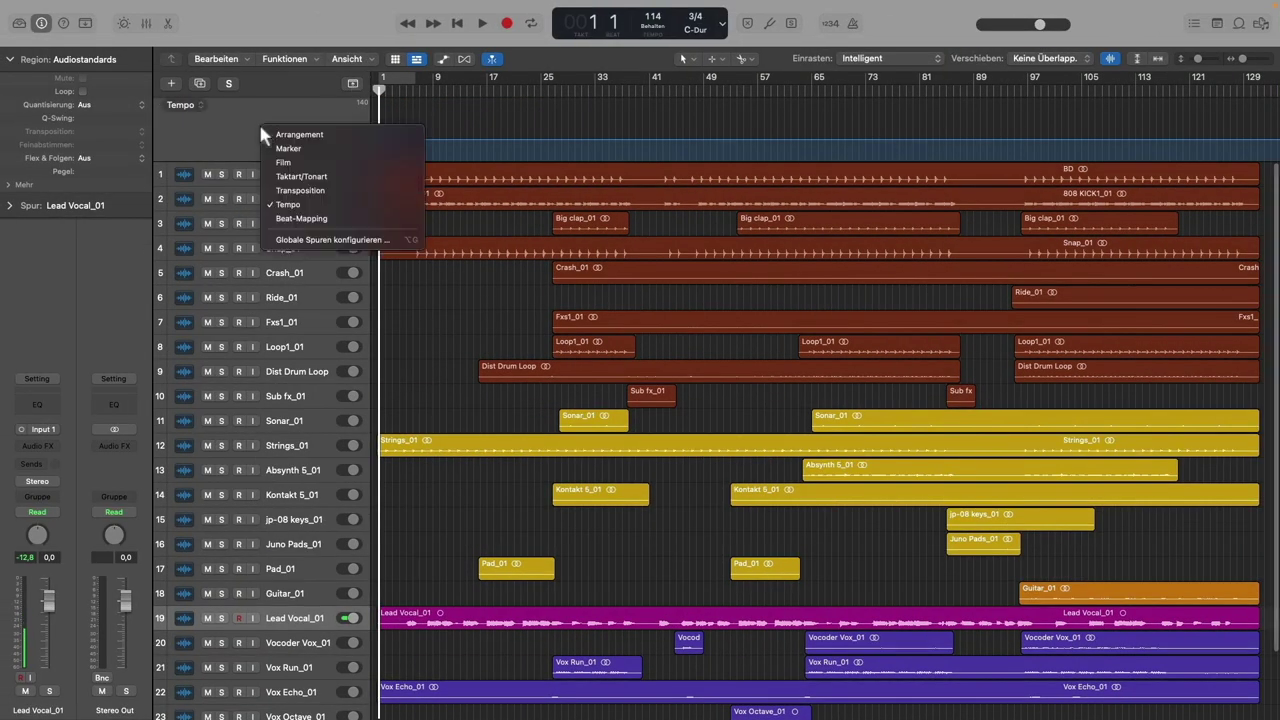
left_click(287, 148)
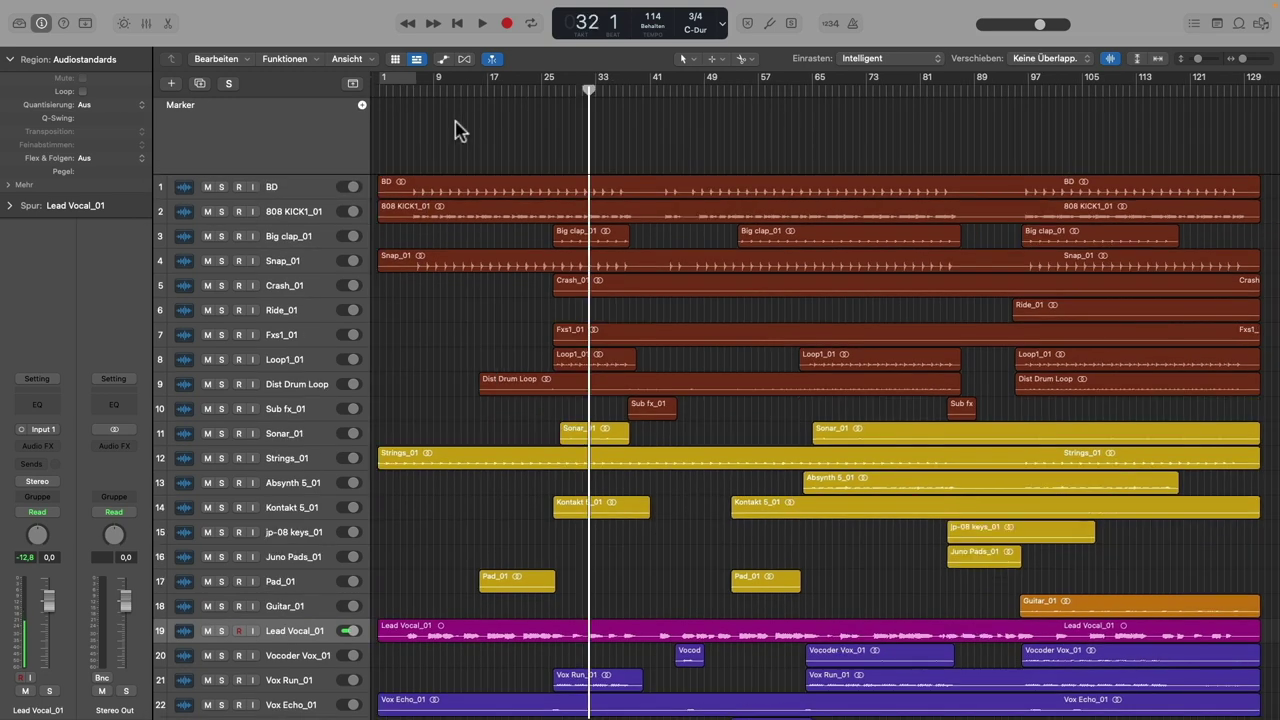
Create a marker named INTRO at the song's start and add another marker at bar 27
left_click(363, 106)
left_click_drag(697, 112, 490, 113)
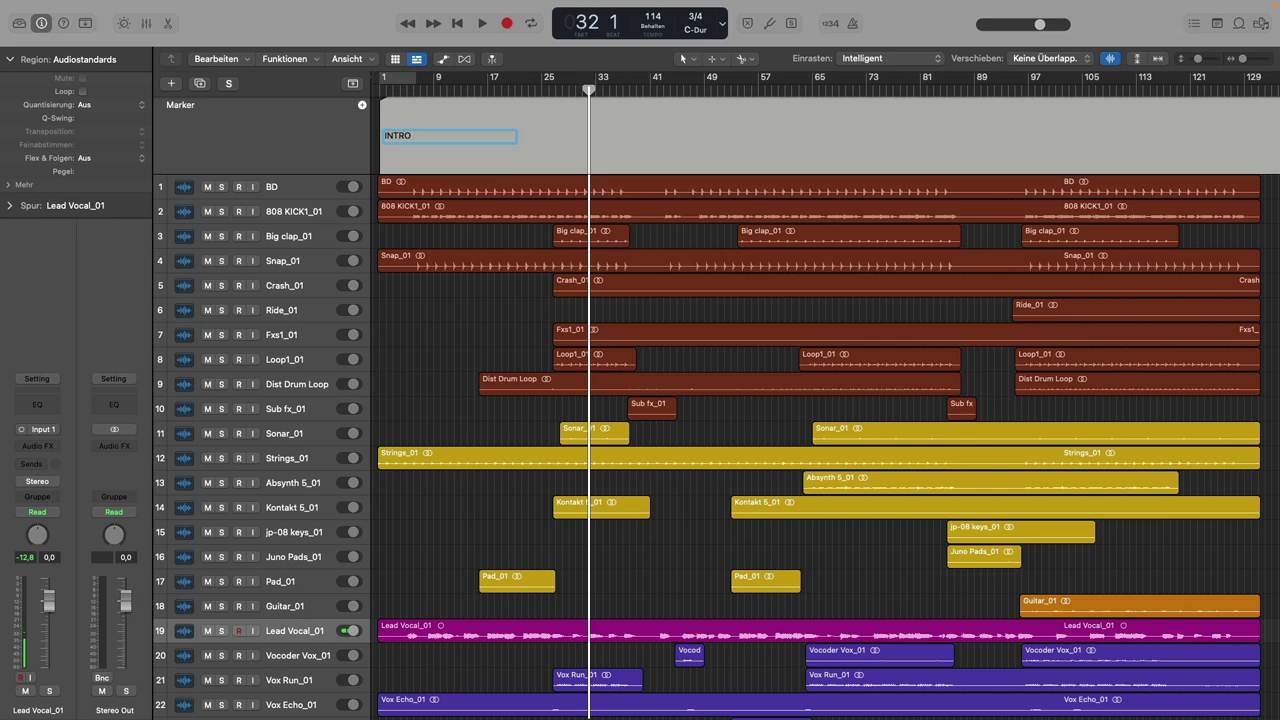
left_click(548, 88)
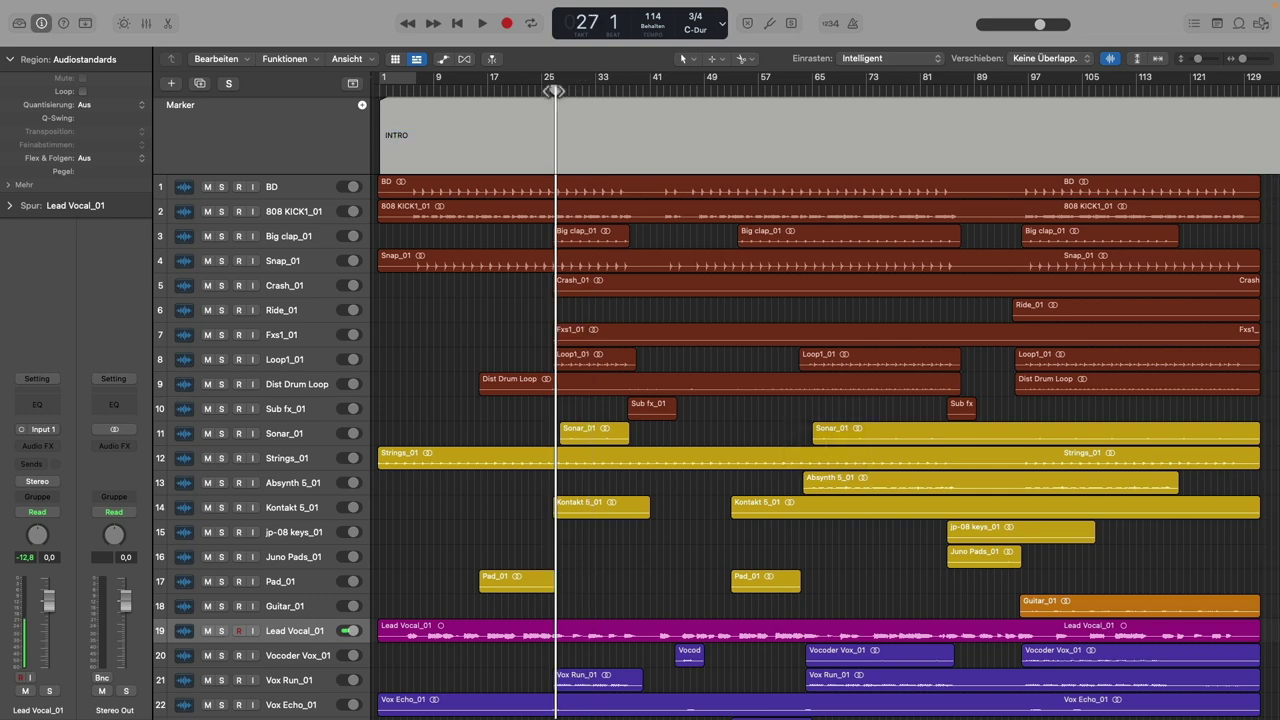
left_click(362, 106)
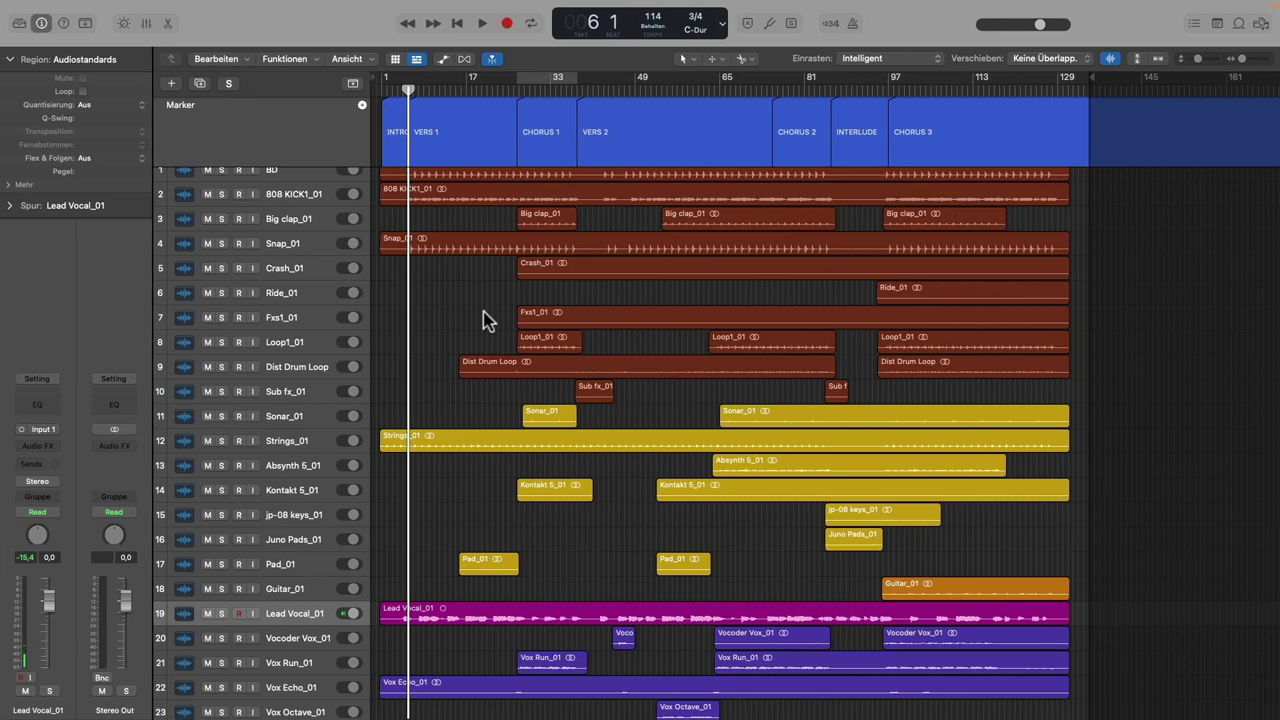
Return the playhead to bar 1, step forward through the markers to INTERLUDE, and step back to VERS 2
left_click_drag(408, 90, 385, 91)
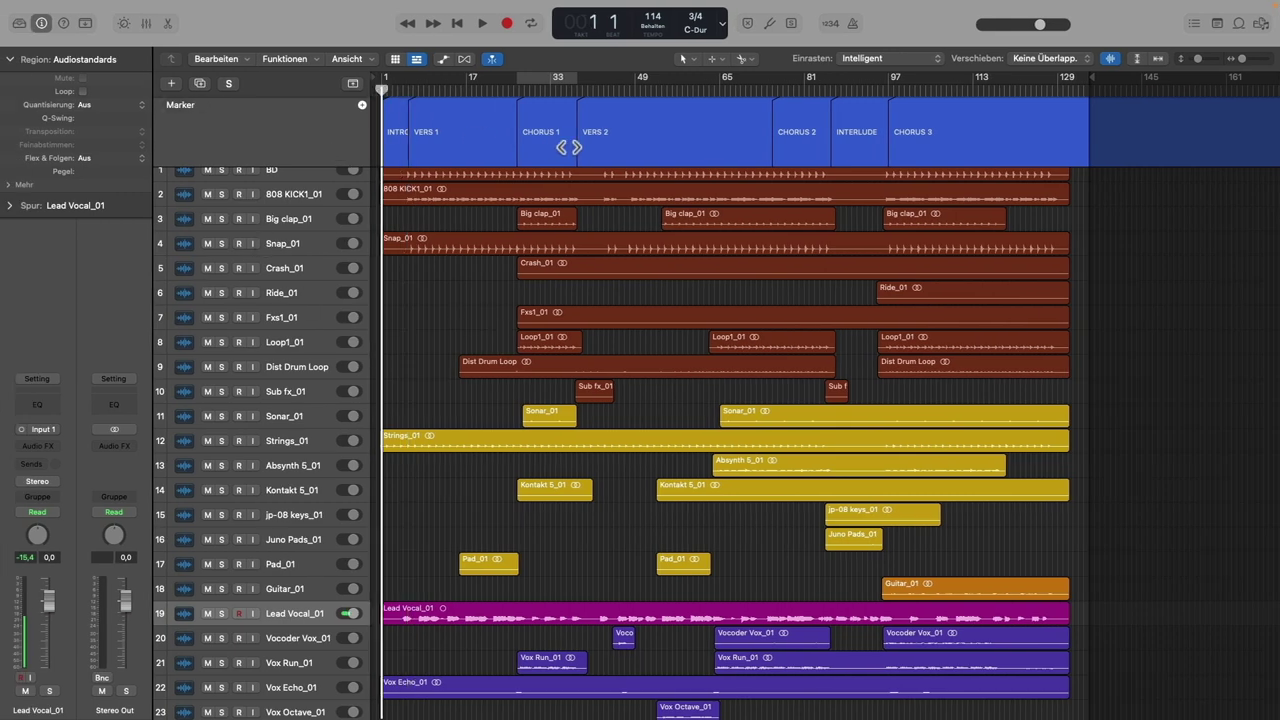
key("alt+period")
key("alt+period")
key("alt+period")
key("alt+period")
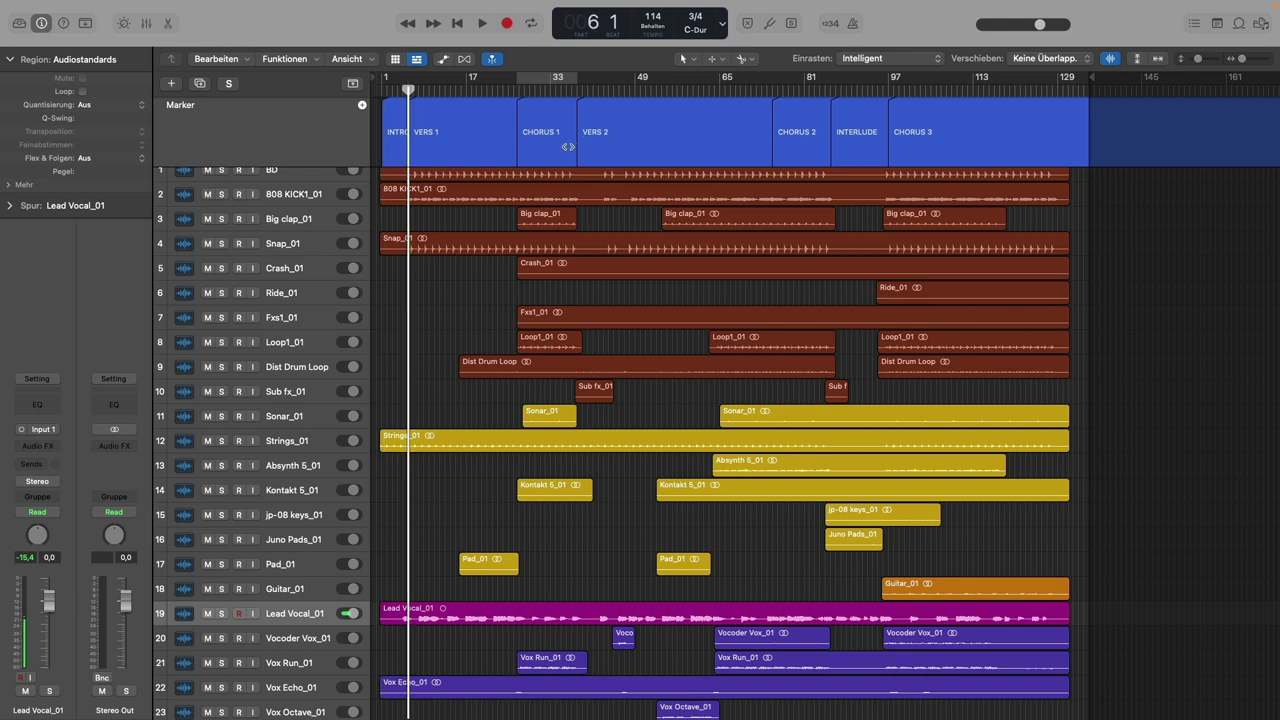
key("alt+period")
key("alt+period")
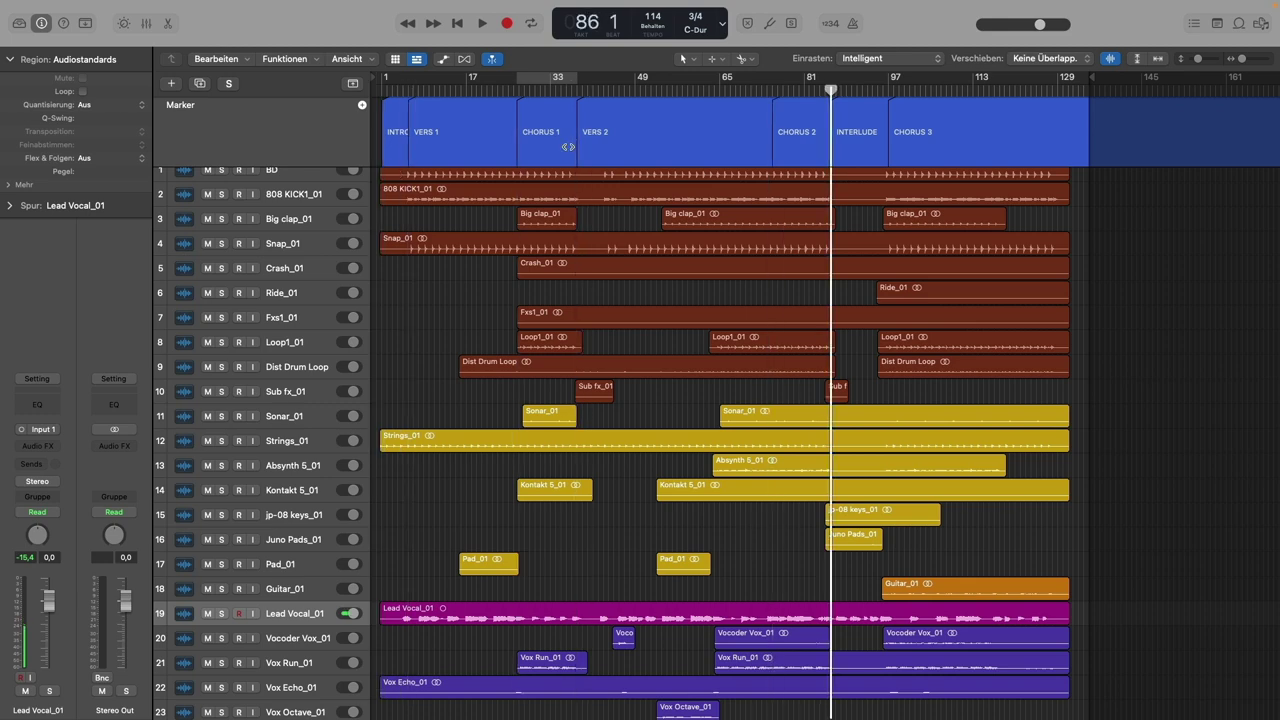
key("alt+comma")
key("alt+comma")
key("alt+comma")
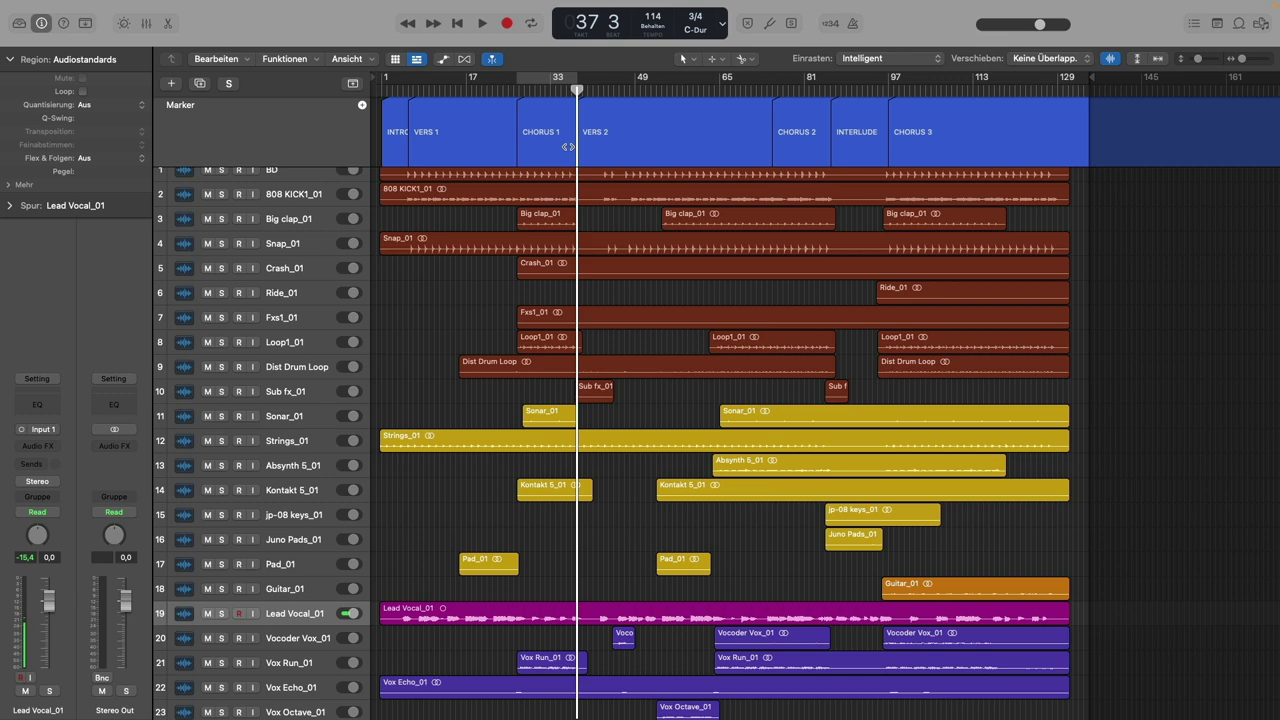
Play from VERS 2, jump between markers during playback to CHORUS 3 and back to INTERLUDE, and stop
key("space")
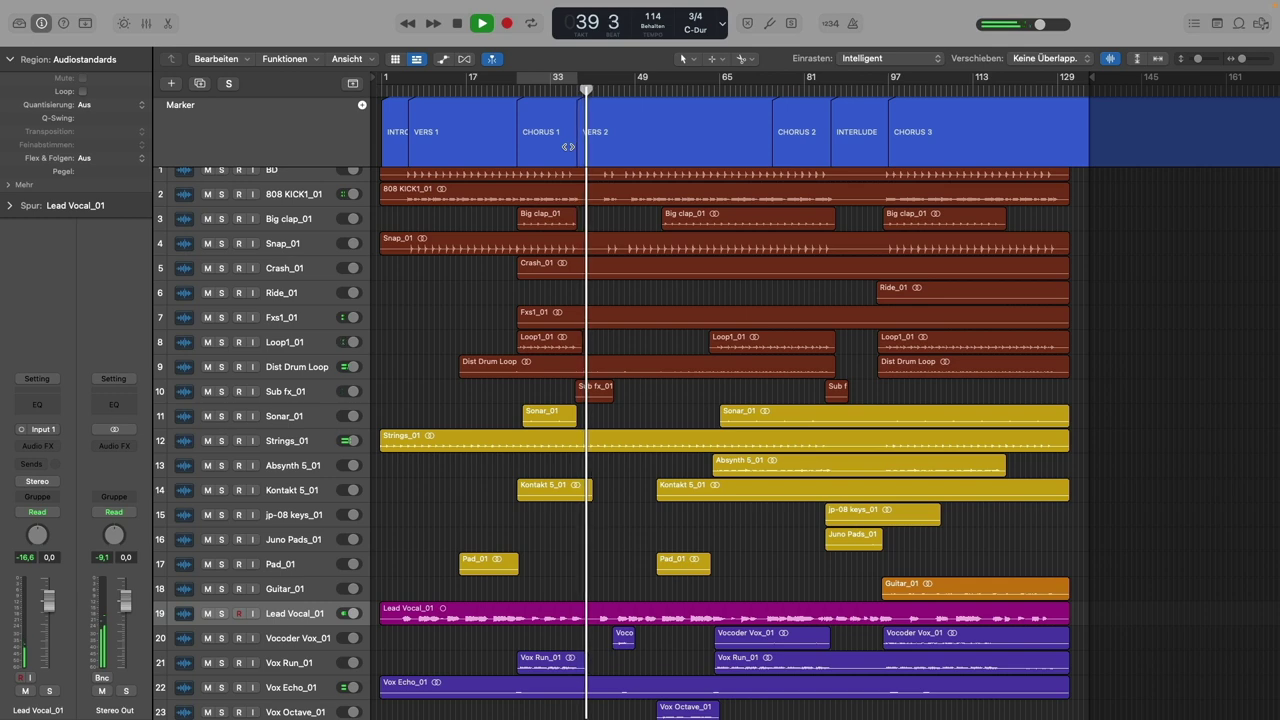
key("alt+period")
key("alt+period")
key("alt+period")
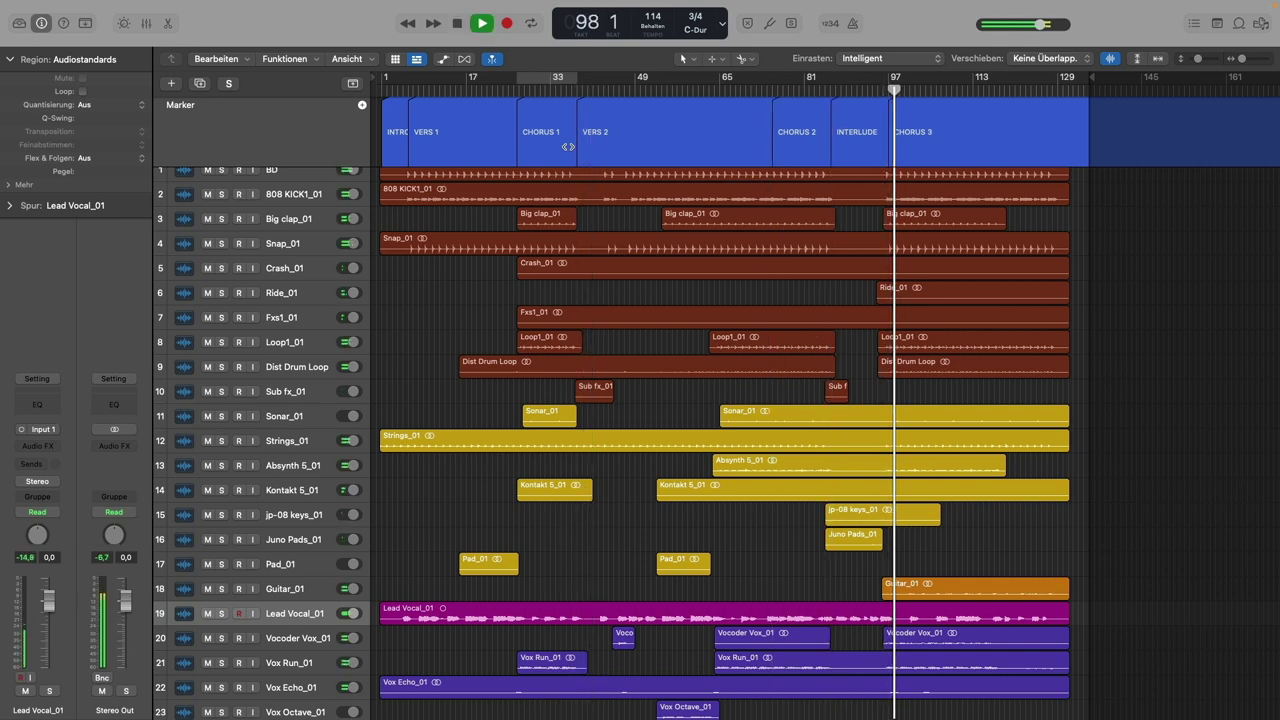
key("alt+comma")
key("alt+comma")
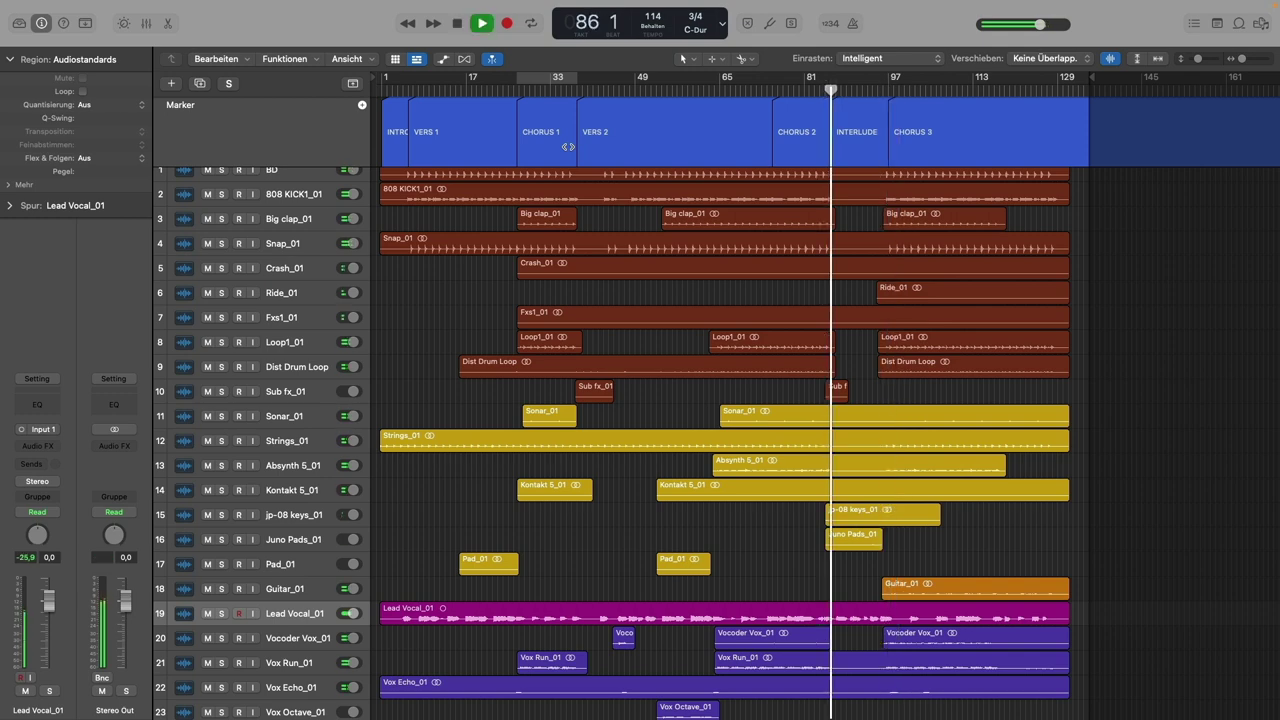
key("space")
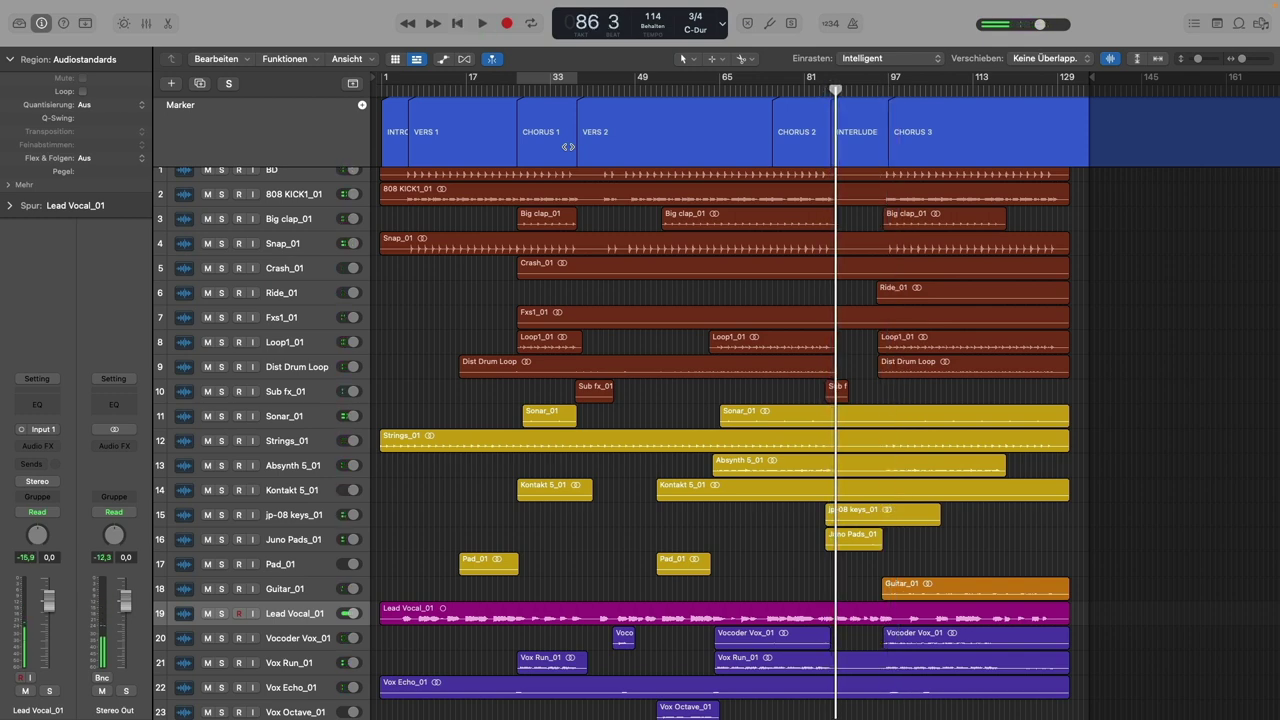
Turn on cycle mode and shift the cycle range from CHORUS 1 to the INTERLUDE section
key("c")
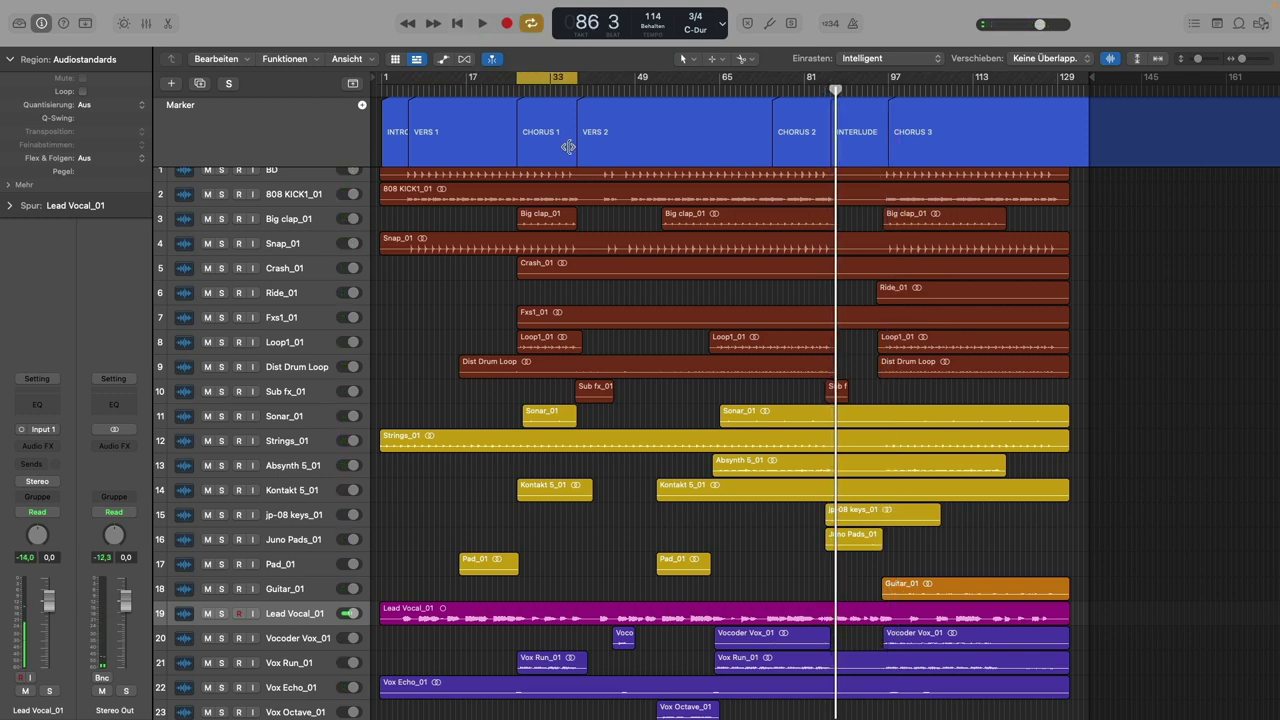
key("alt+period")
key("alt+period")
key("alt+period")
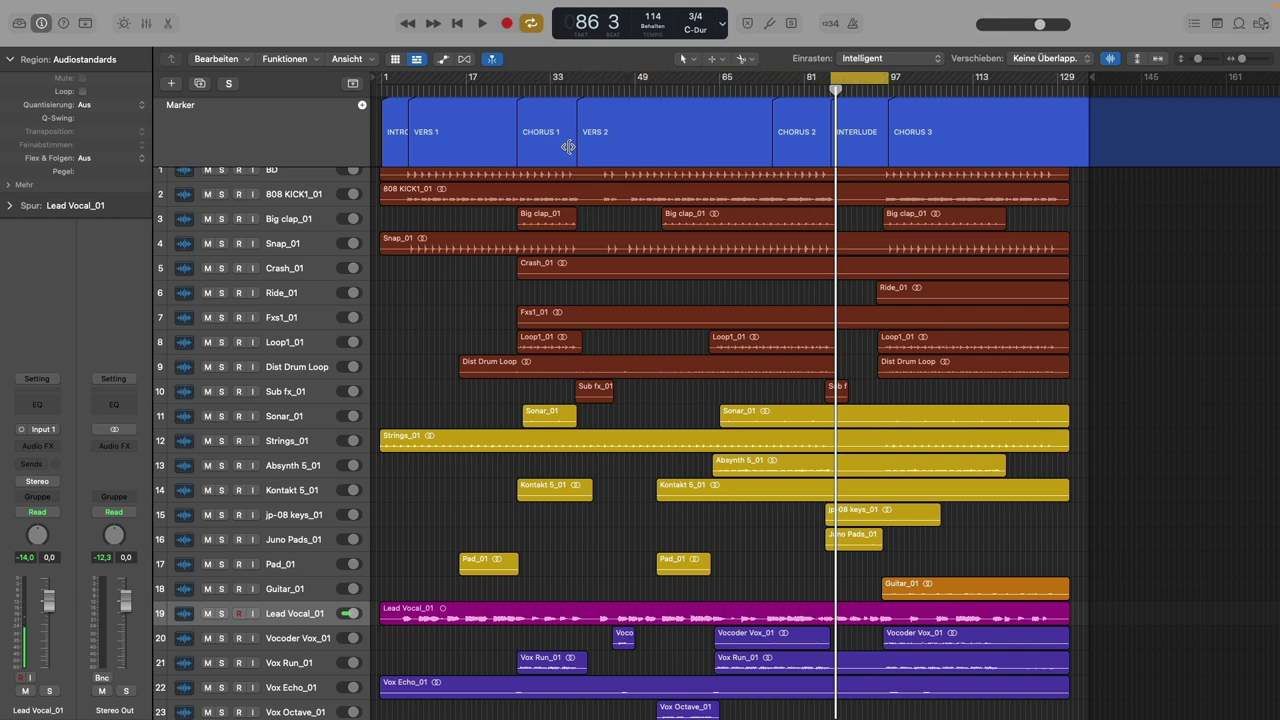